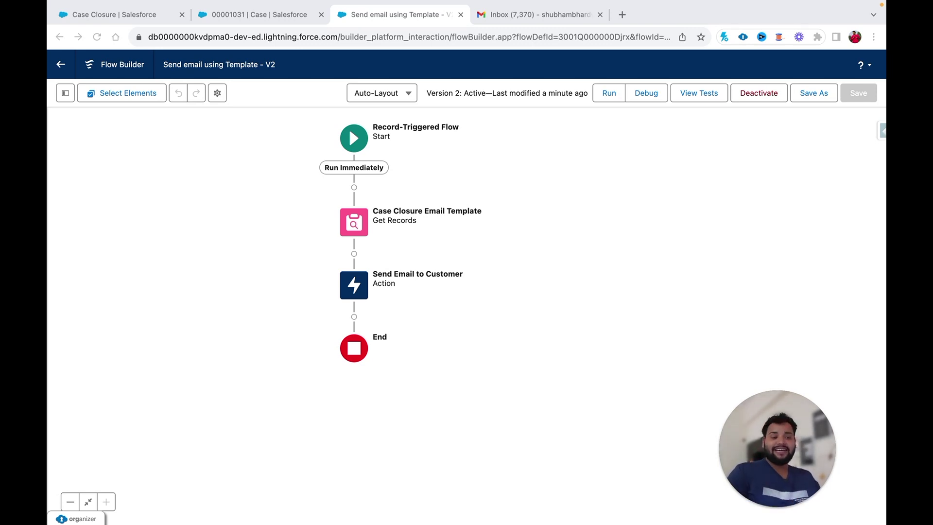
- Review the Start element's entry conditions and run settings for updated Case records
click(392, 250)
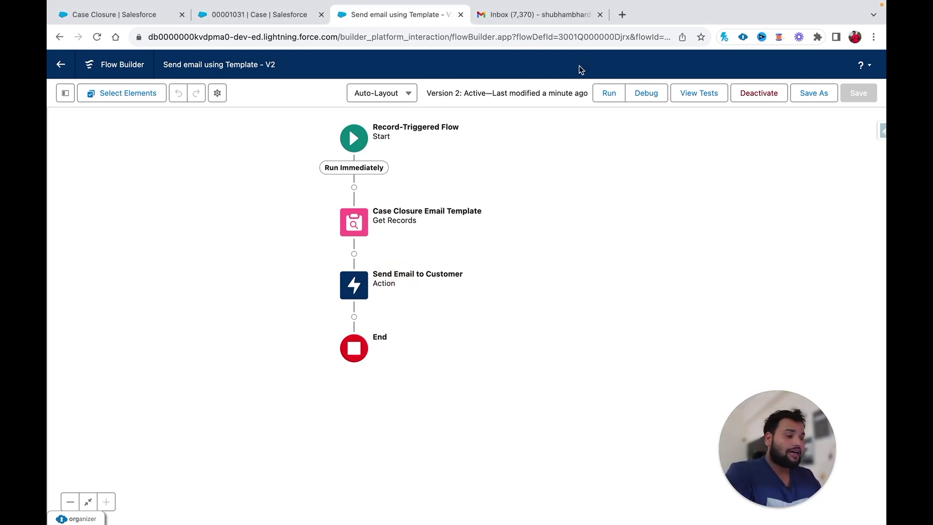
click(359, 143)
click(427, 200)
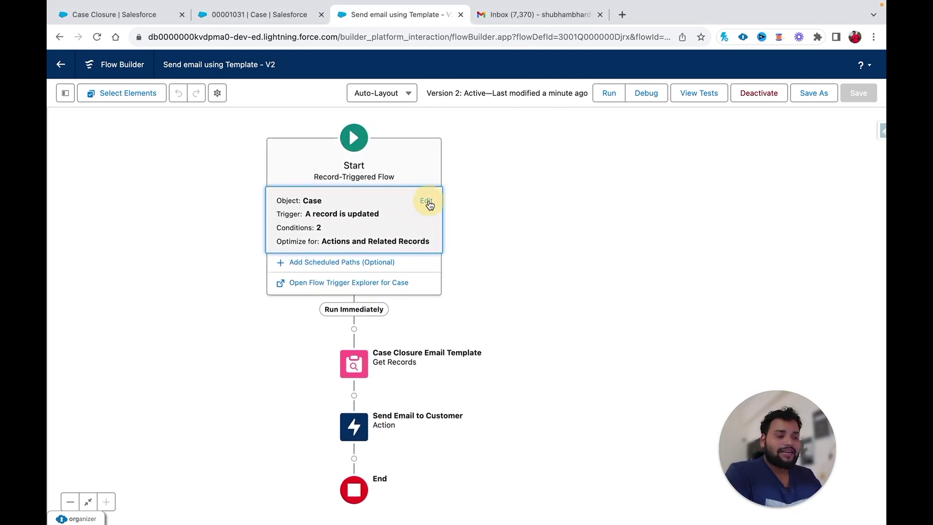
scroll(642, 366, down, 4)
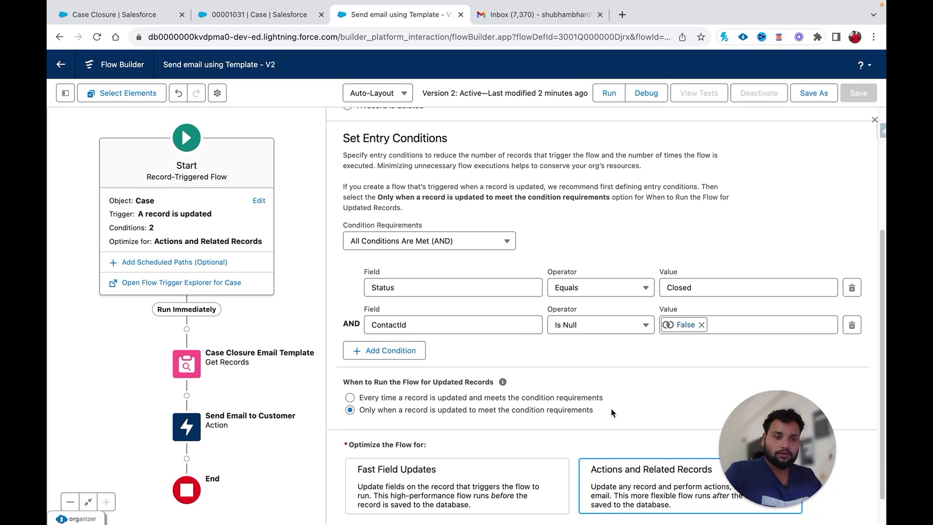
scroll(611, 412, down, 1)
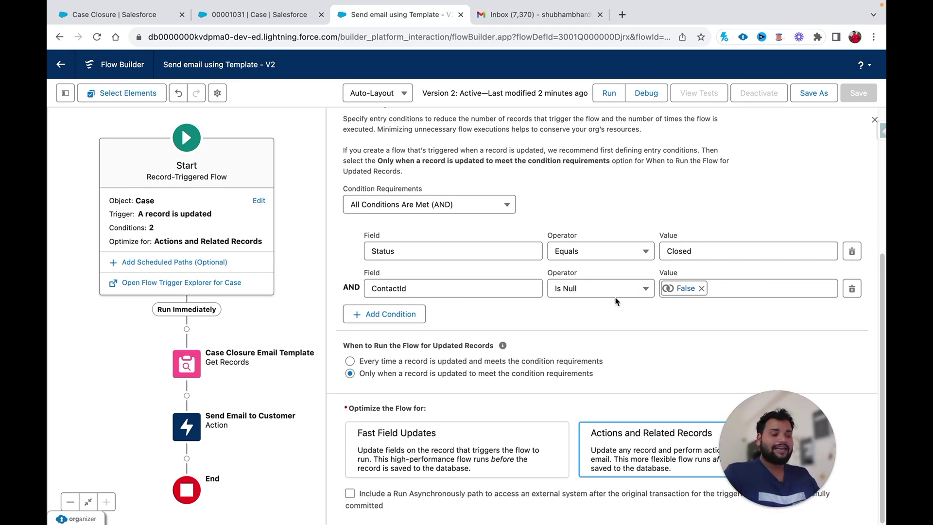
- Review the settings of the Case Closure Email Template lookup and the input values of the Send Email to Customer action
click(186, 364)
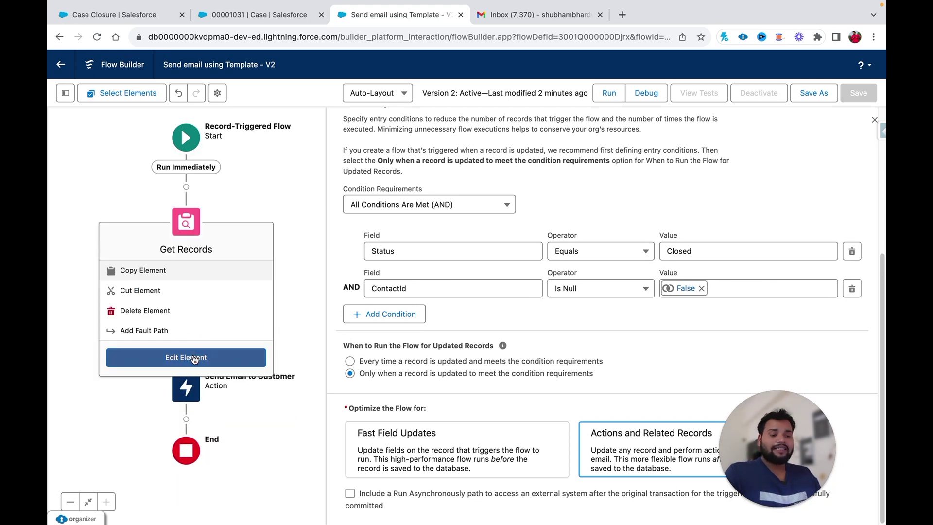
click(261, 356)
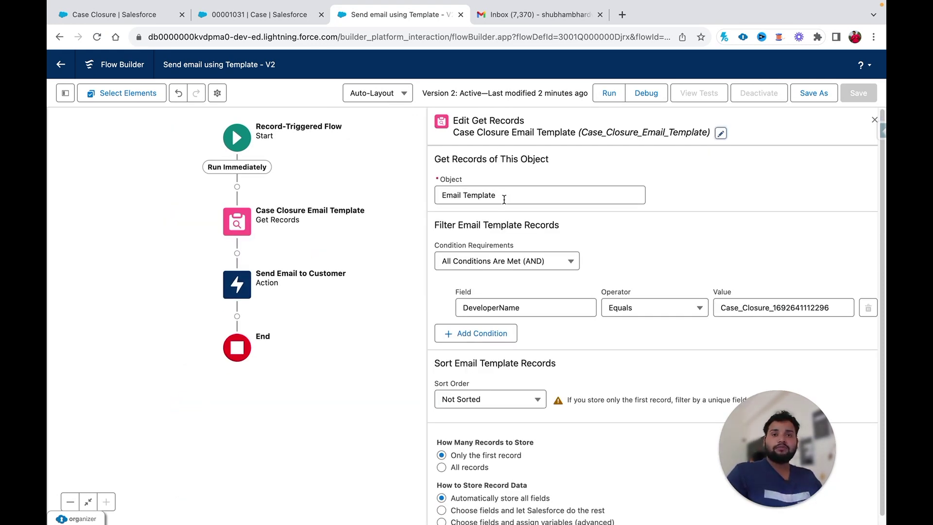
drag(757, 449, 97, 449)
click(238, 288)
scroll(662, 361, down, 3)
scroll(663, 362, up, 5)
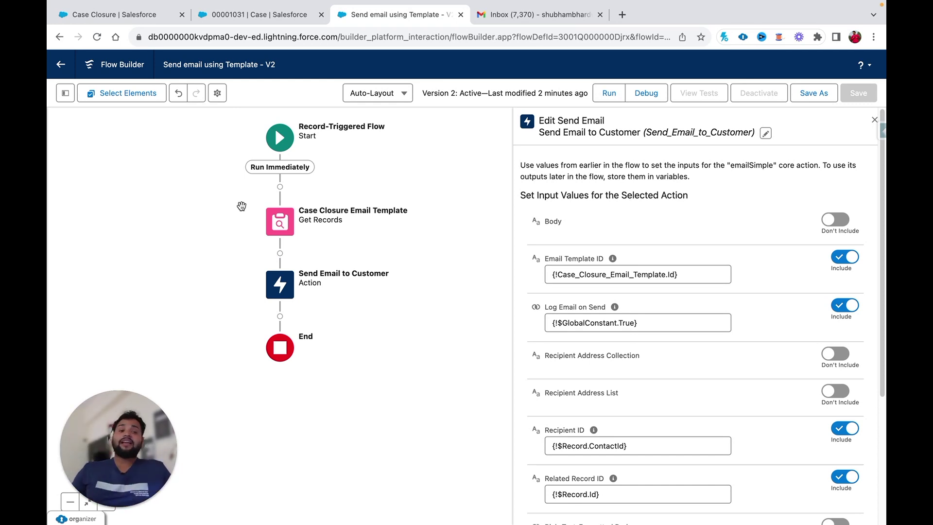
- Look through the elements that can be added directly after Run Immediately, checking the Custom Error description
click(280, 187)
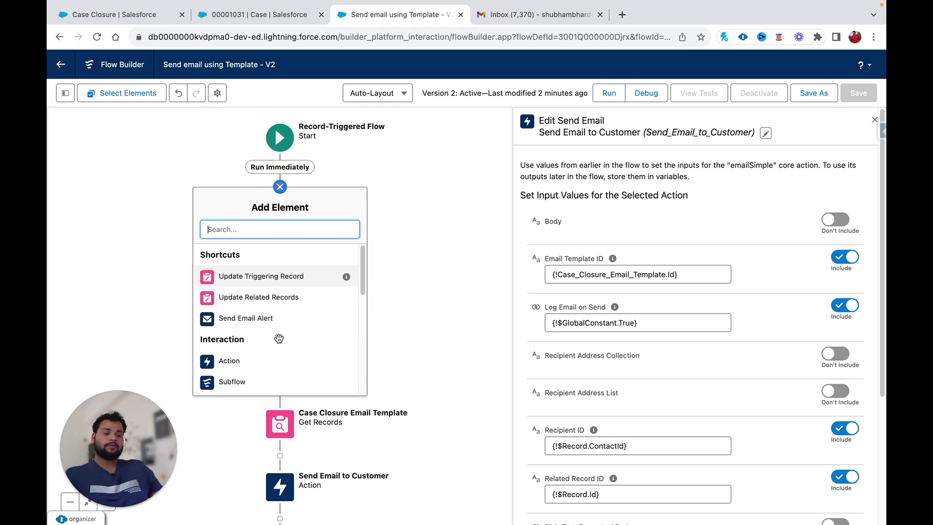
scroll(280, 330, down, 5)
scroll(243, 311, up, 1)
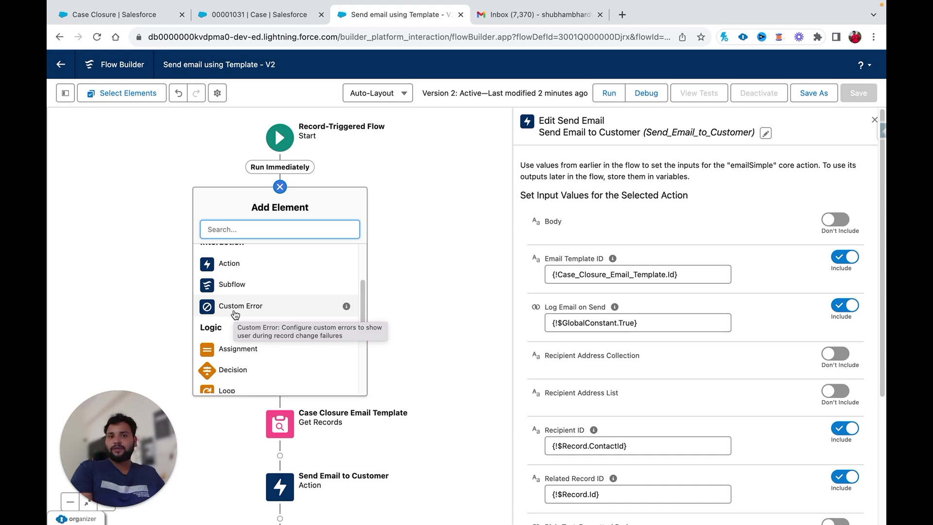
key(Escape)
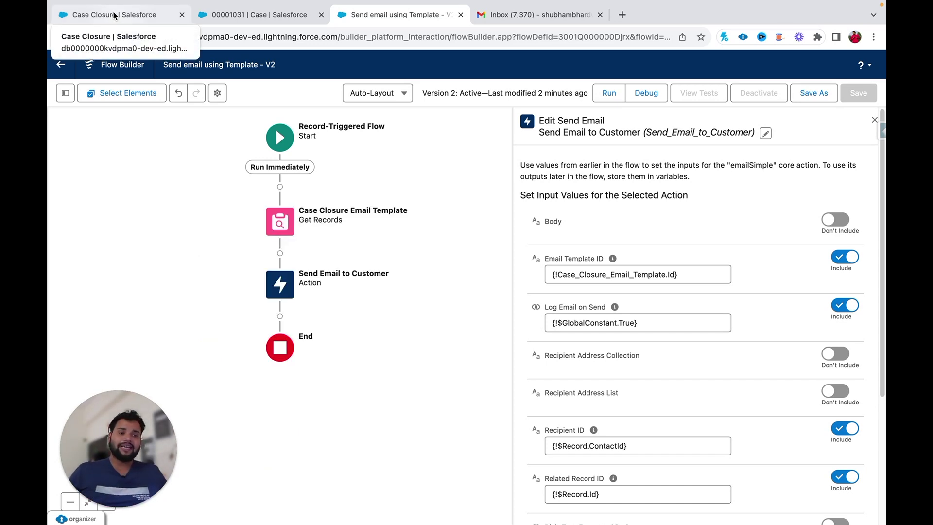
- Examine the Case Closure email template's message and highlight its Case.Resolution_Comment__c merge field
click(117, 15)
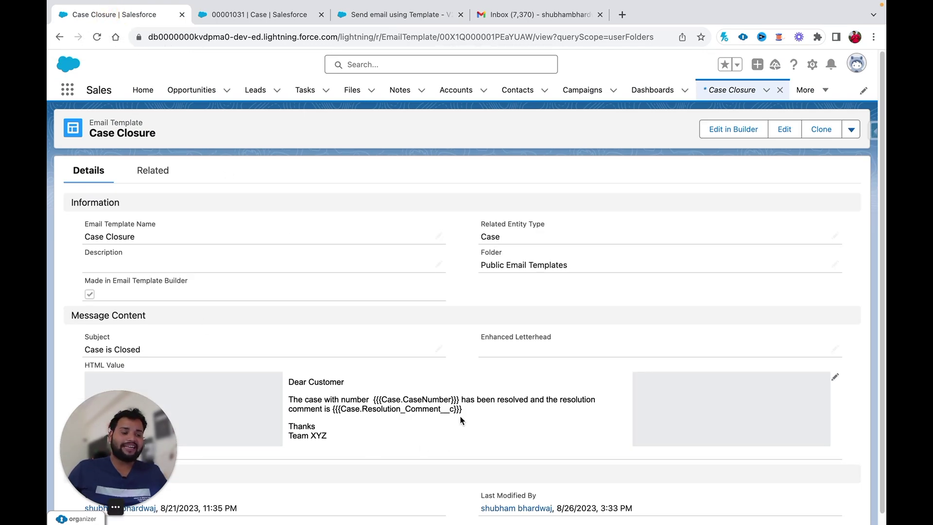
drag(333, 408, 462, 409)
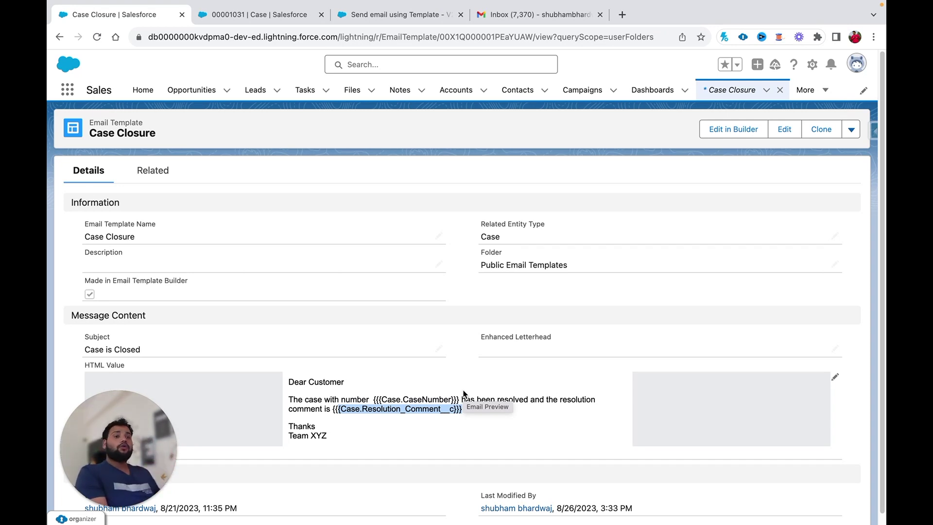
- Back in the flow, add a Decision directly after Run Immediately, labelled "Check for Resolution Comment" with a matching API name
click(384, 15)
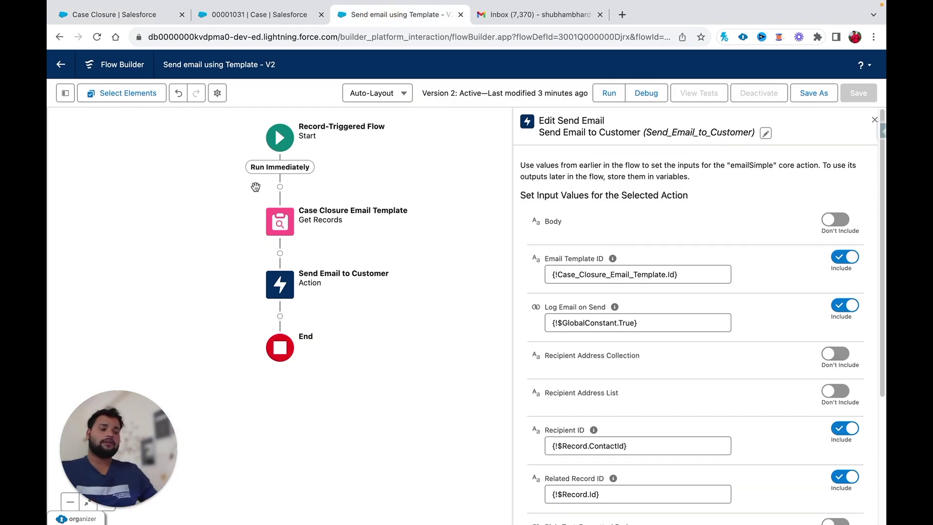
click(280, 186)
text(decis)
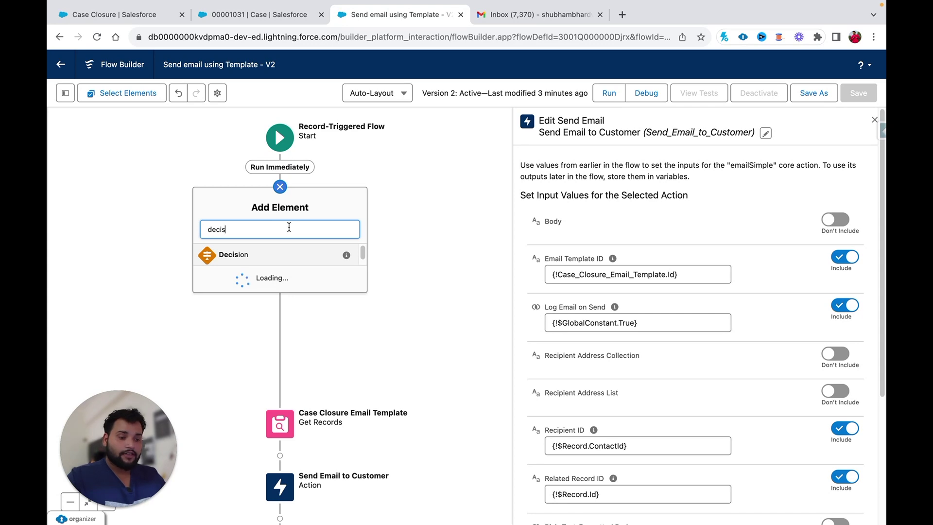
click(263, 256)
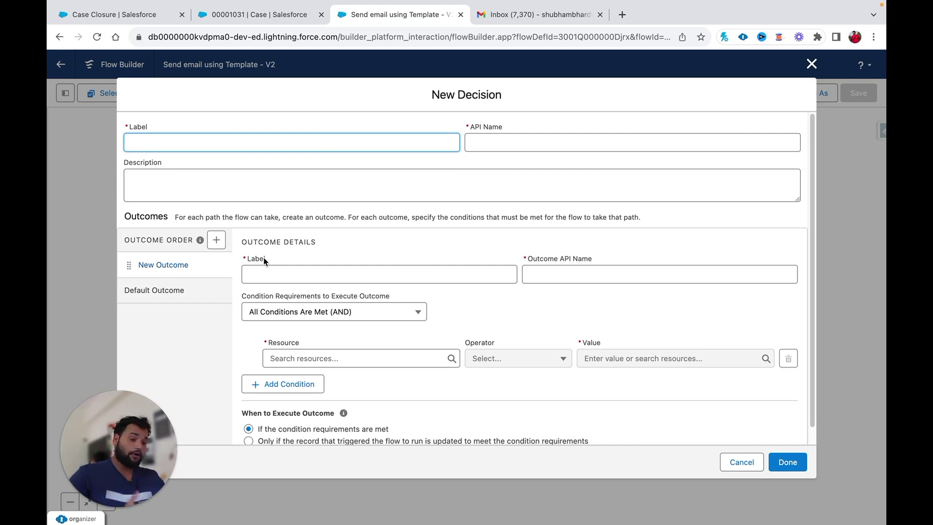
text(Ch)
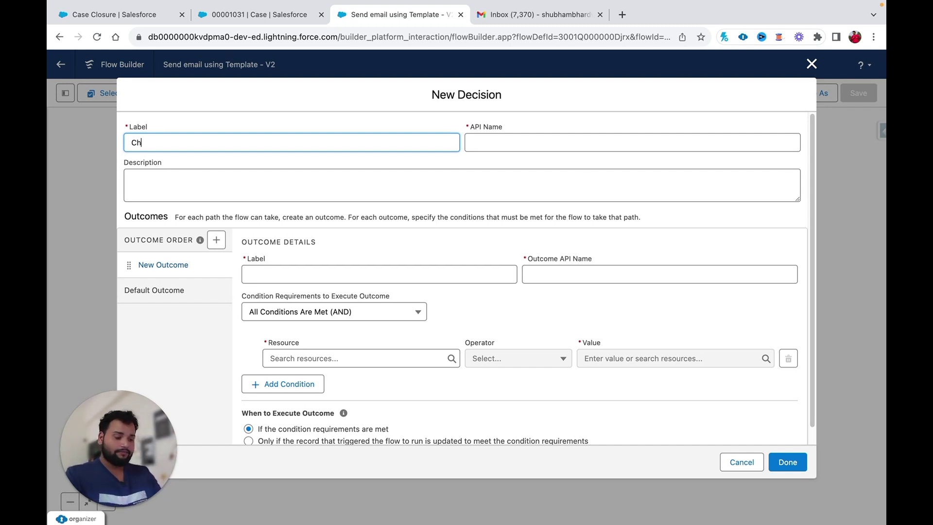
text(eck for Re)
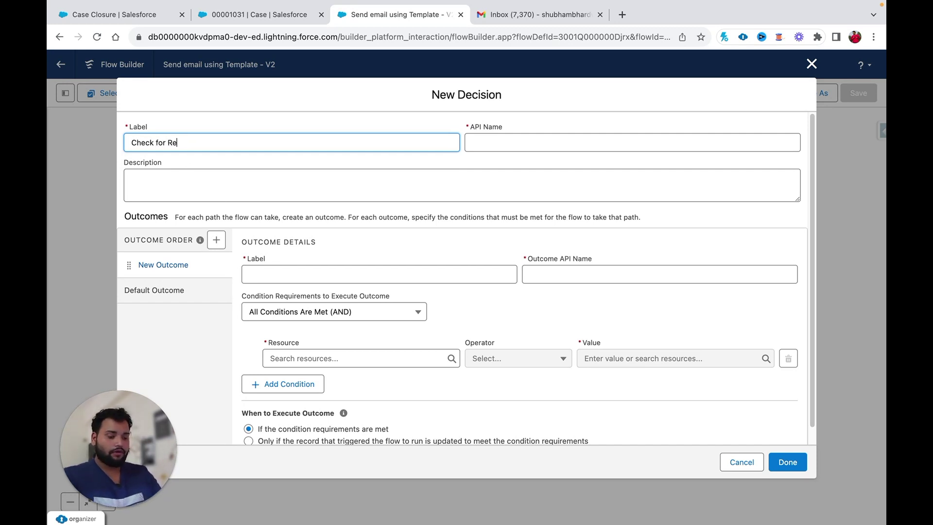
text(solt)
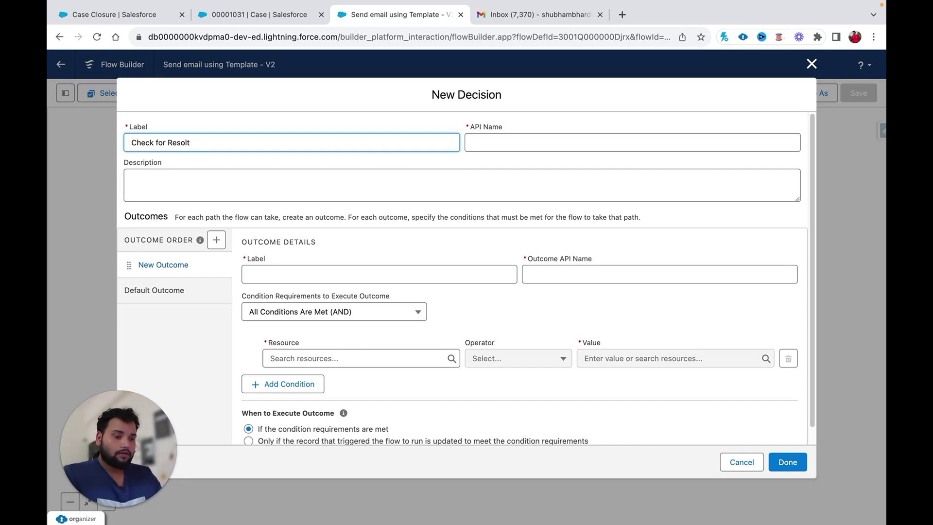
text(uou)
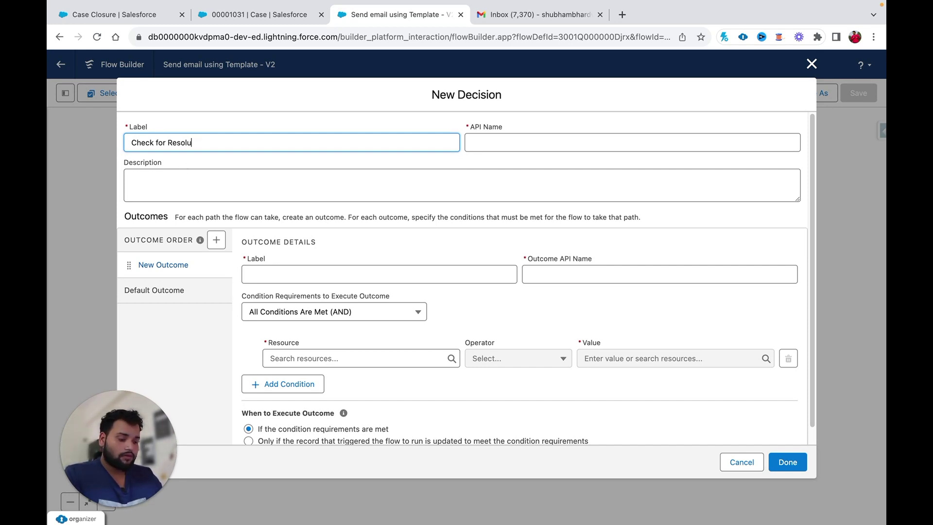
text(tion Comment)
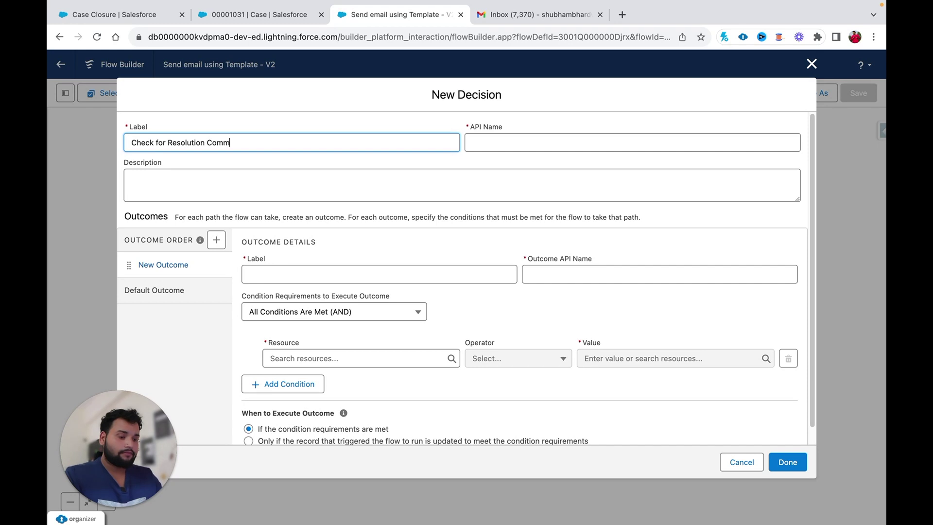
click(526, 141)
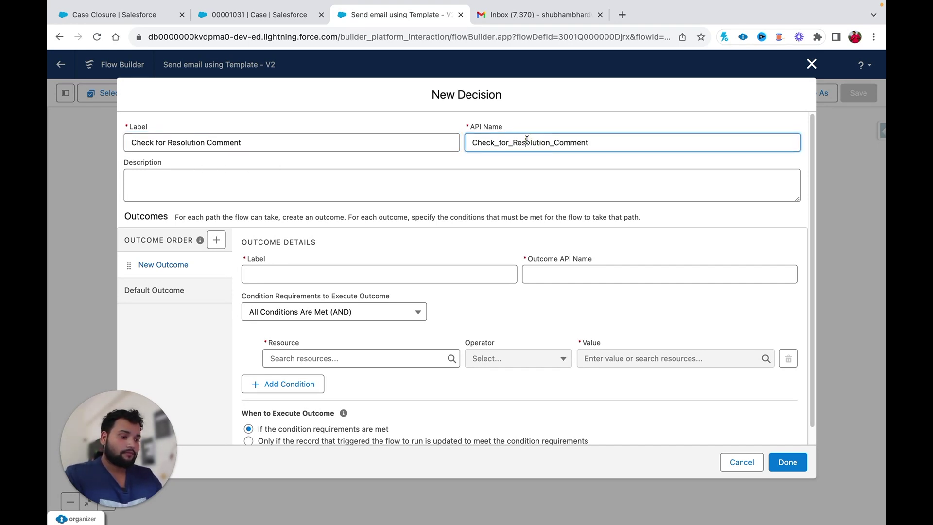
- Label the decision's first outcome "Null" with the same API name
click(271, 275)
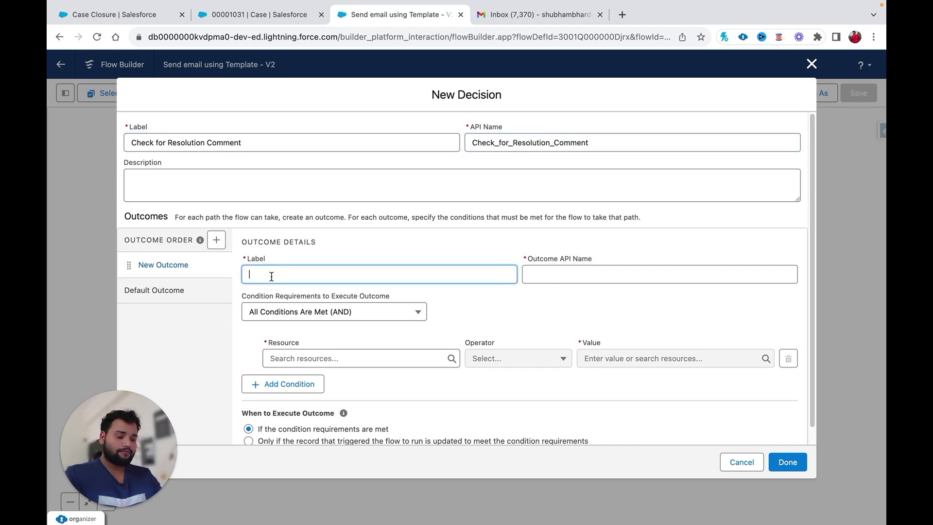
text(Null)
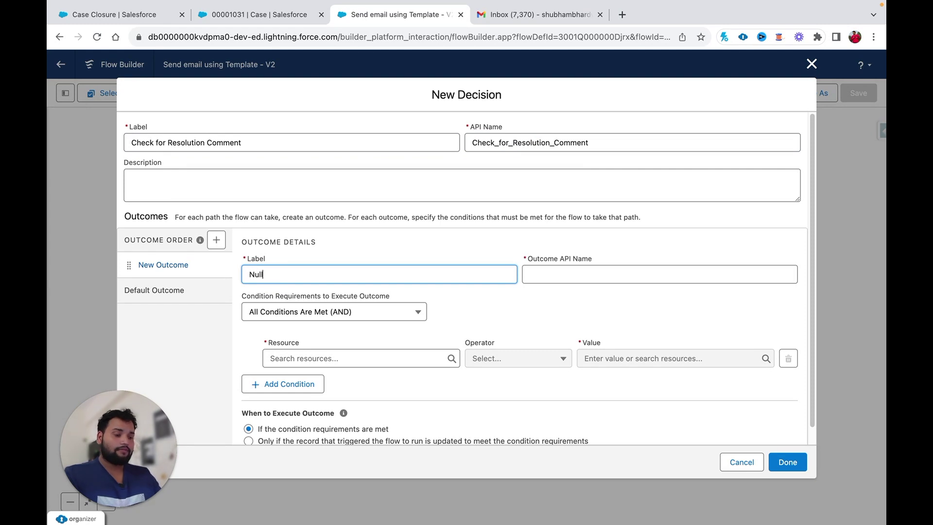
click(545, 273)
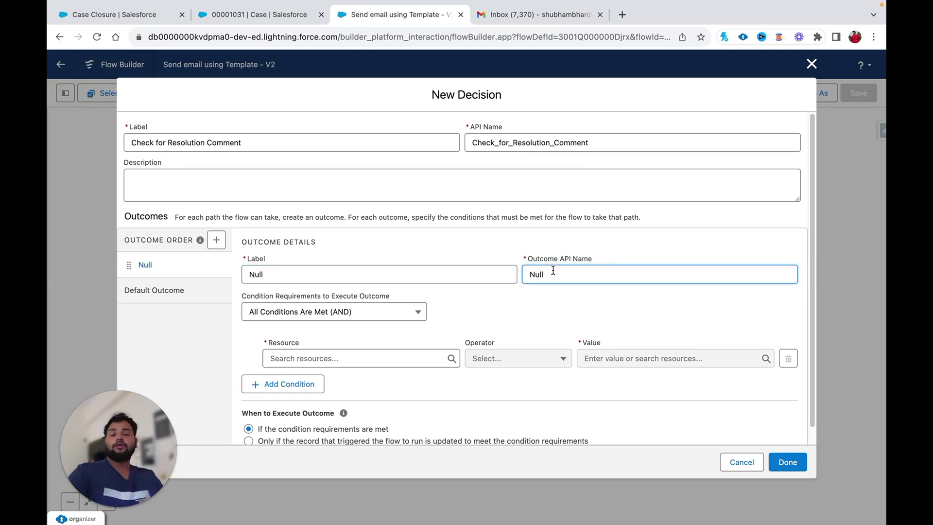
- Set the Null outcome's condition to $Record > Resolution Comment Is Null True and finish the decision
click(346, 360)
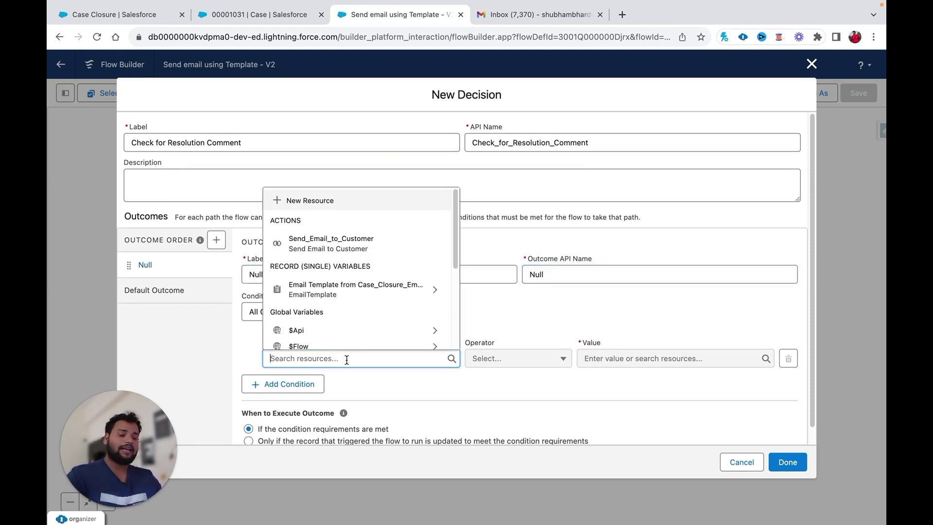
text(record)
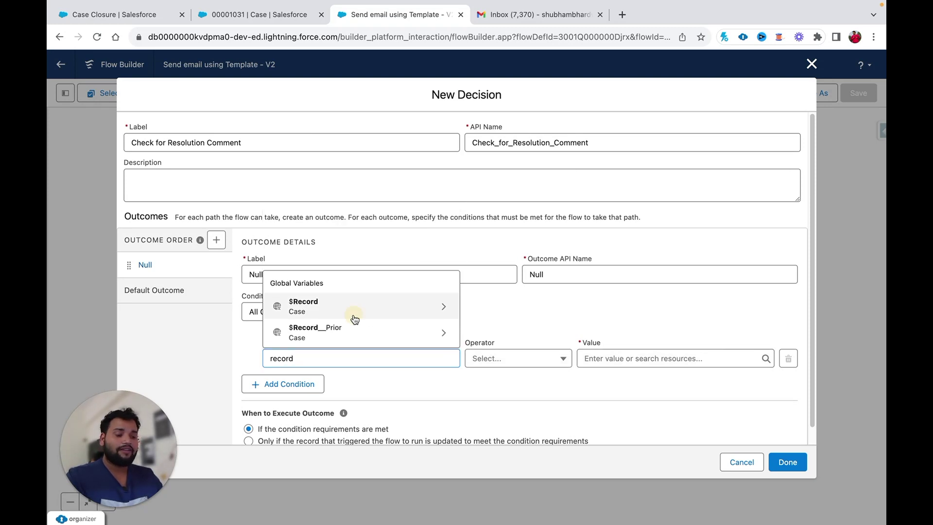
click(354, 315)
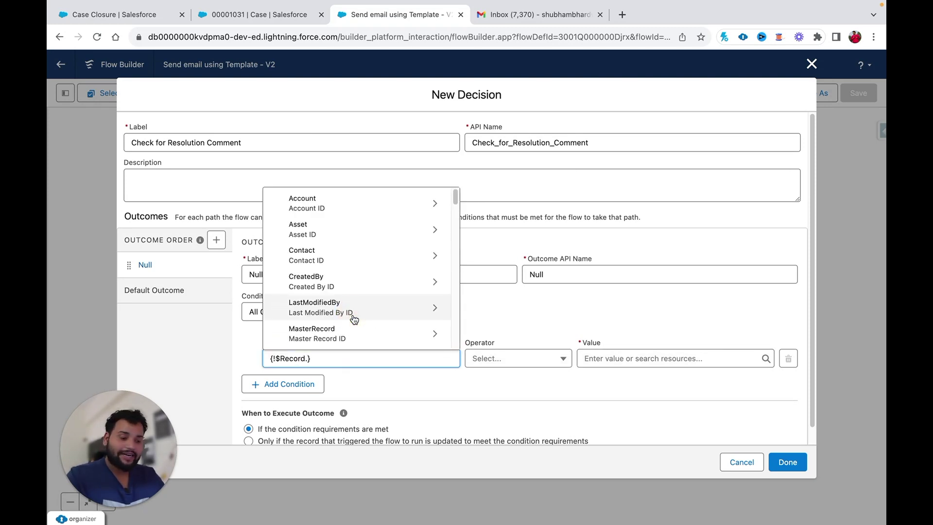
text(res)
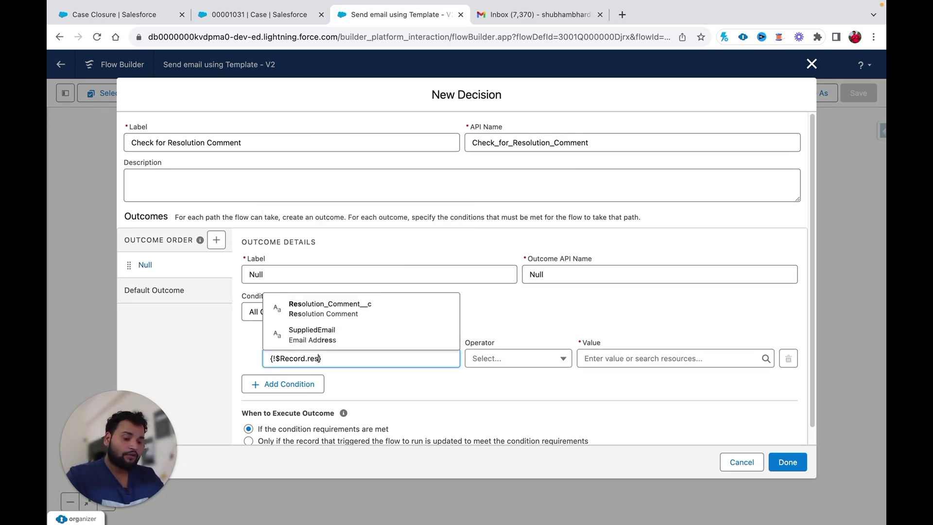
click(345, 299)
click(508, 359)
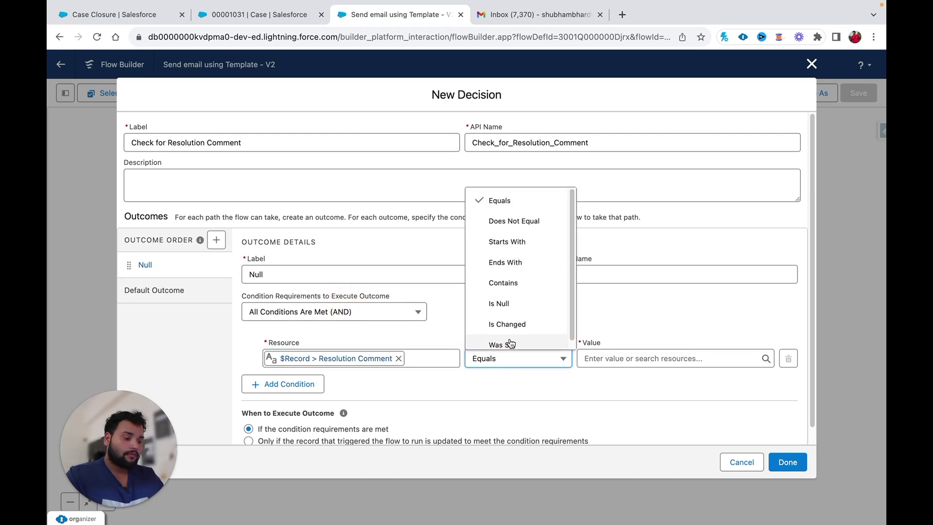
click(499, 303)
click(598, 358)
text(true)
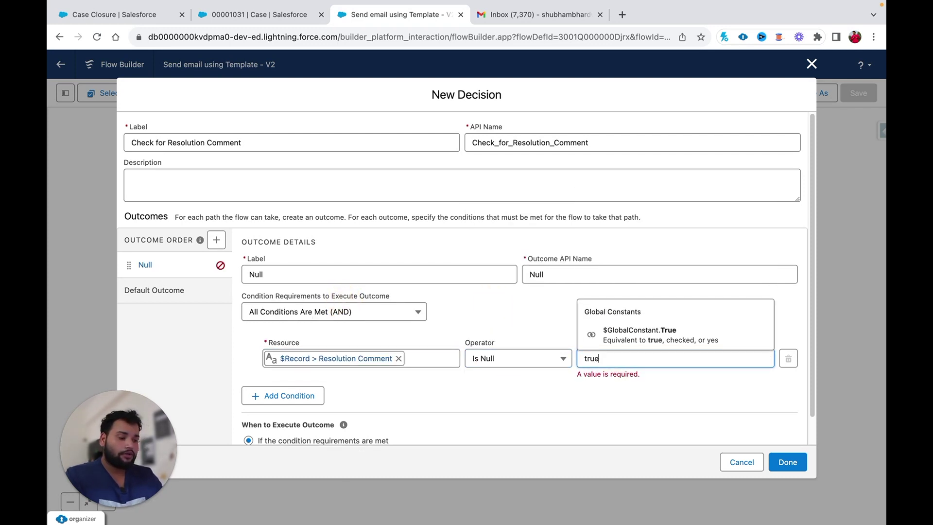
click(645, 338)
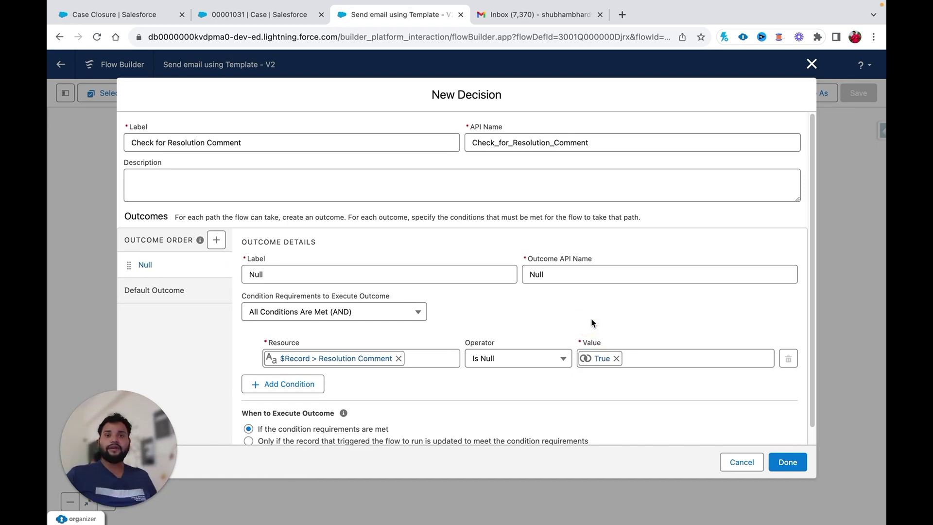
click(773, 461)
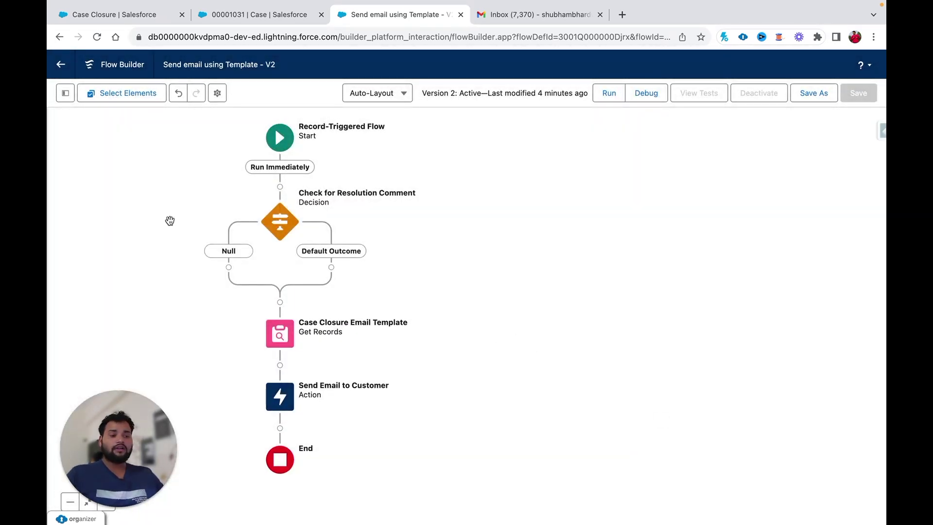
- Add a Custom Error element on the decision's Null path
click(228, 267)
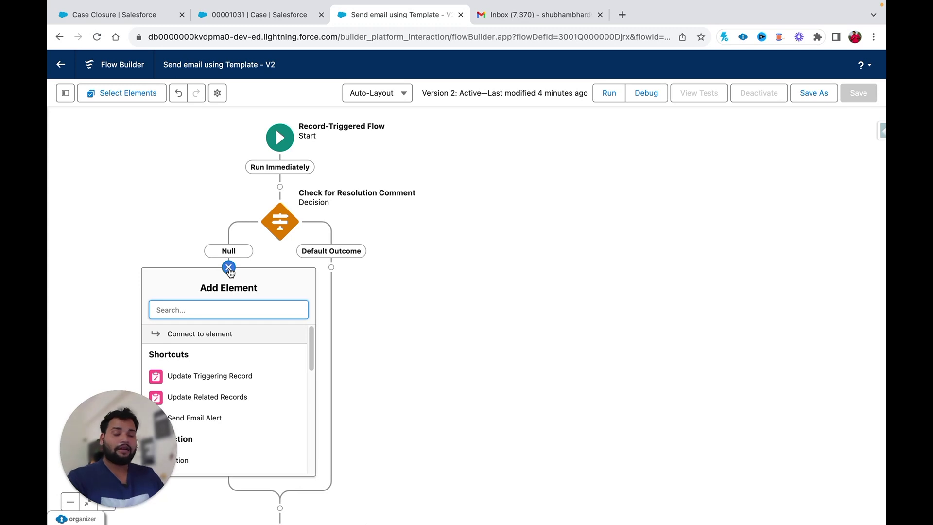
text(cus)
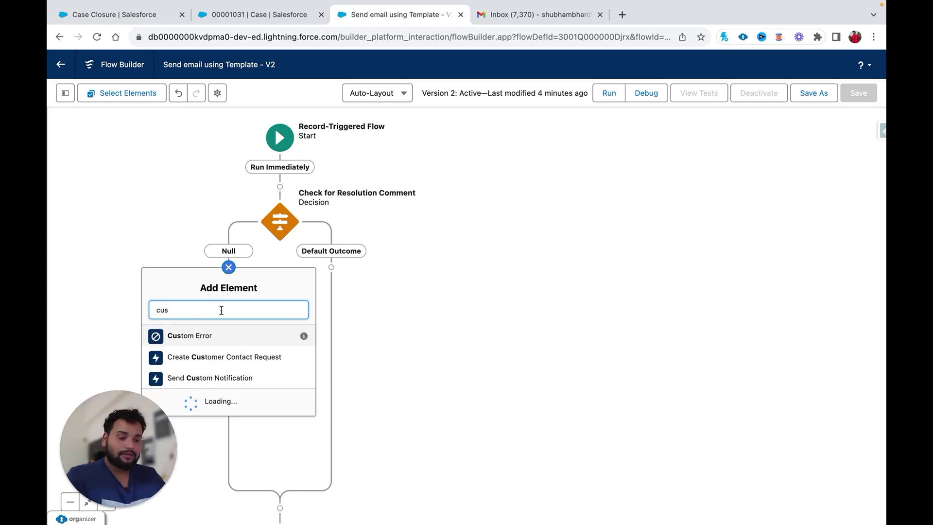
click(204, 335)
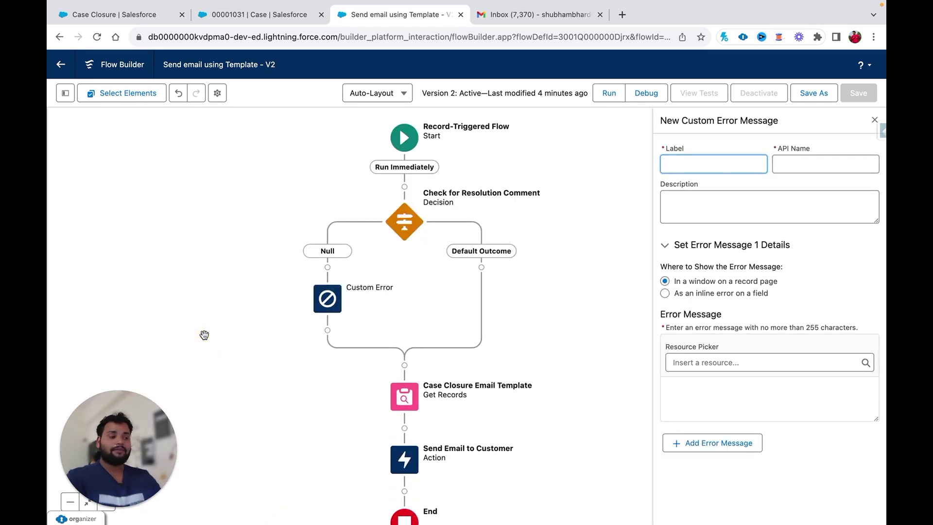
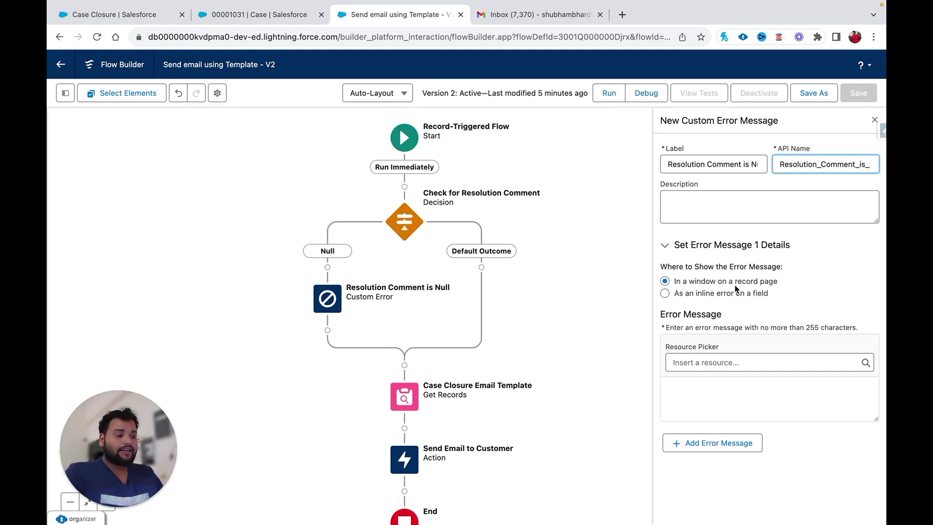
- Enter the error message "The Field Resolution comment is empty please provide the comment inorder to close the case."
click(701, 390)
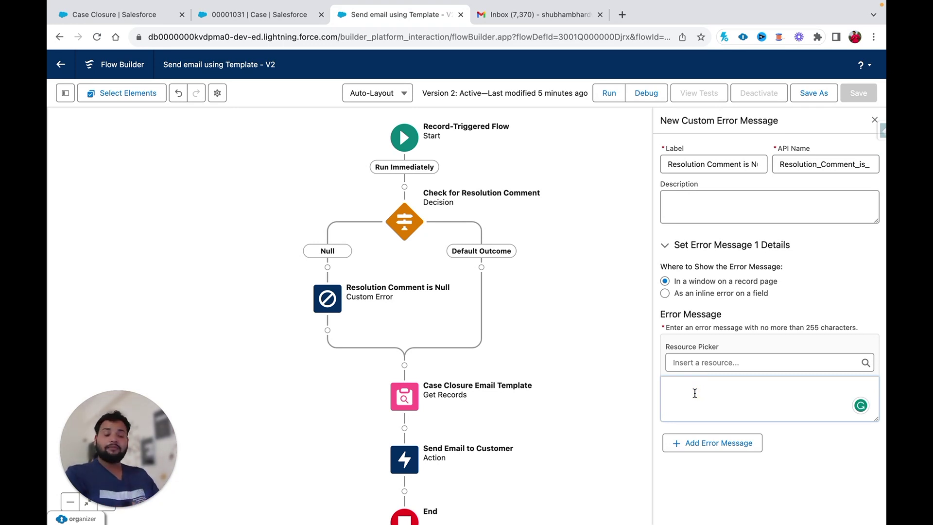
text(T)
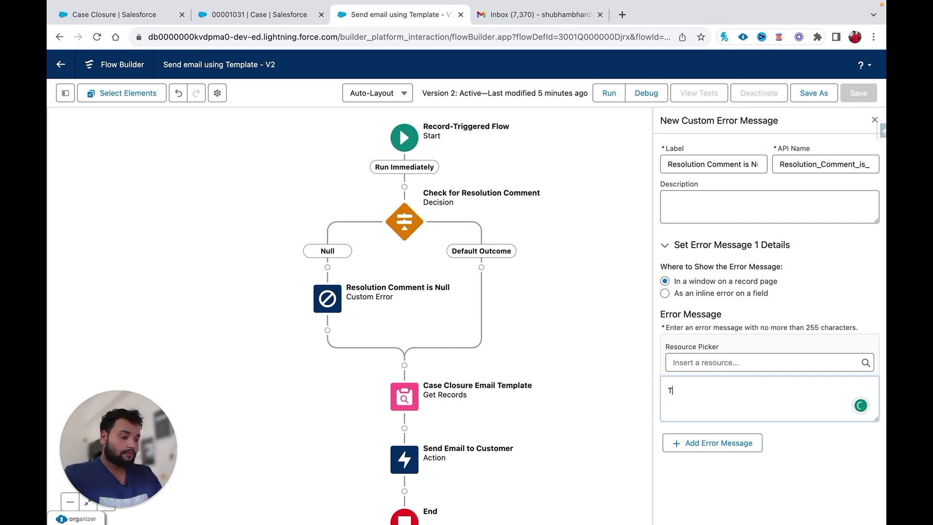
text(he Field Resol)
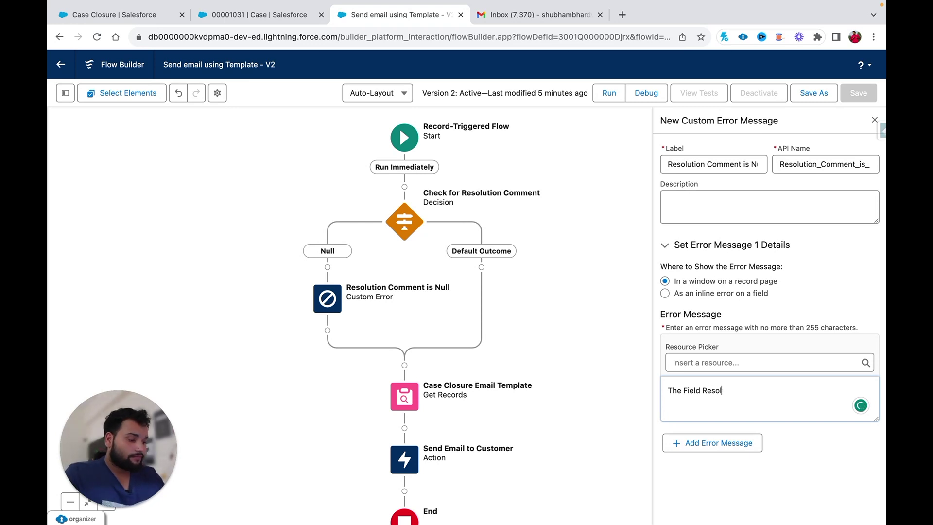
text(tuoonon comment is)
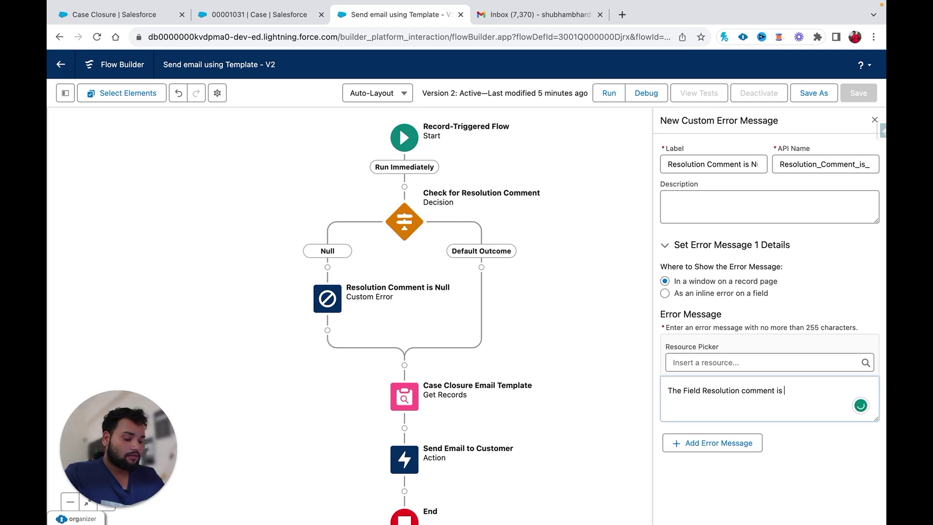
text( empty please provide )
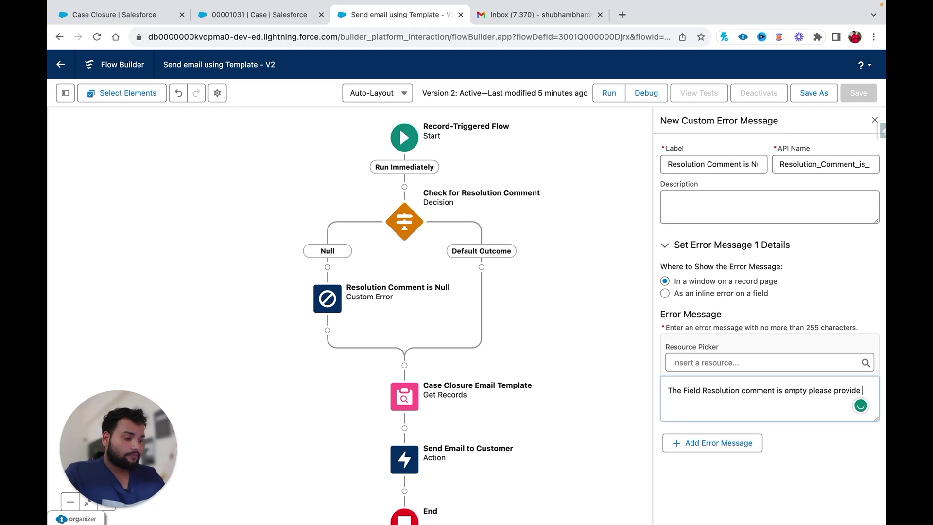
text(tghe )
text(value)
key(BackSpace)
key(BackSpace)
key(BackSpace)
key(BackSpace)
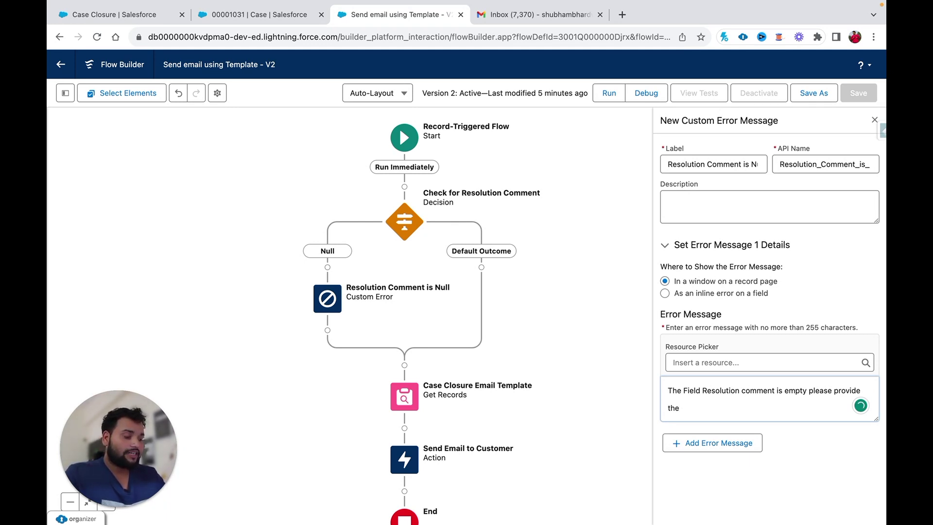
text(comment in)
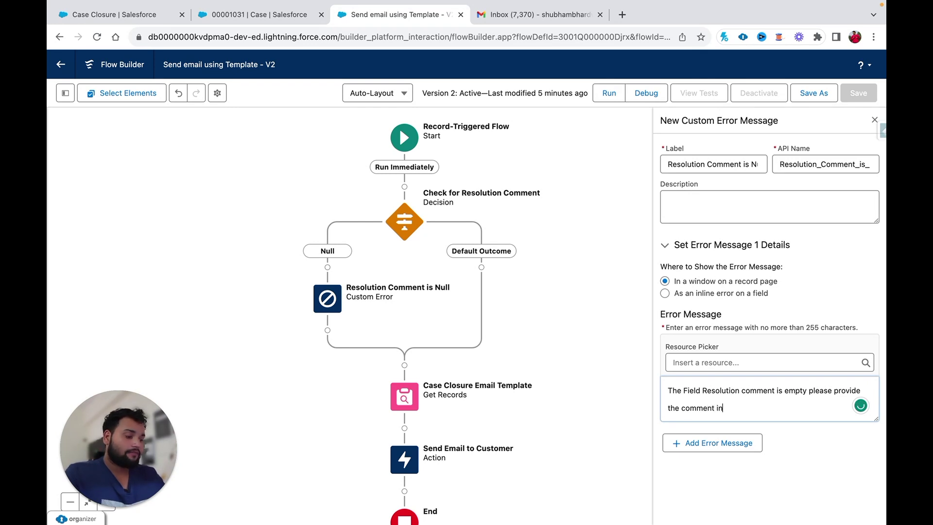
text(order to)
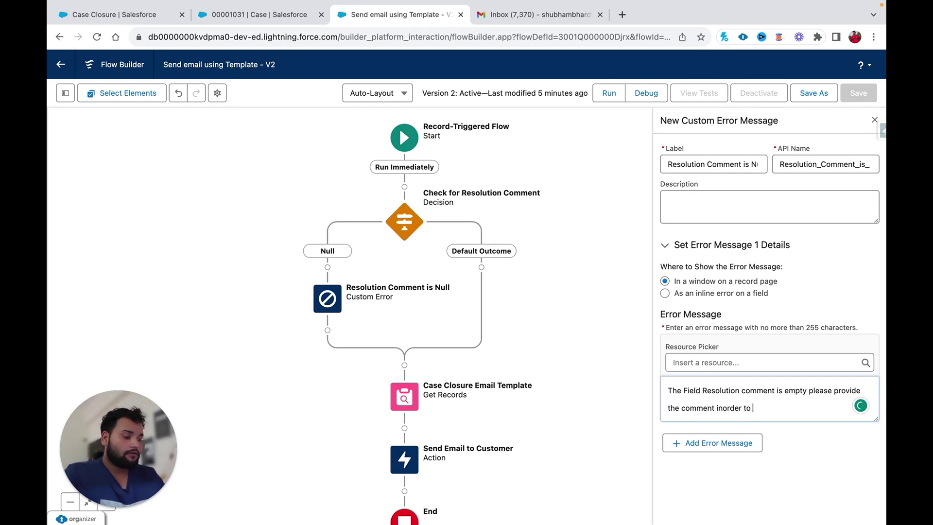
text( close the case.)
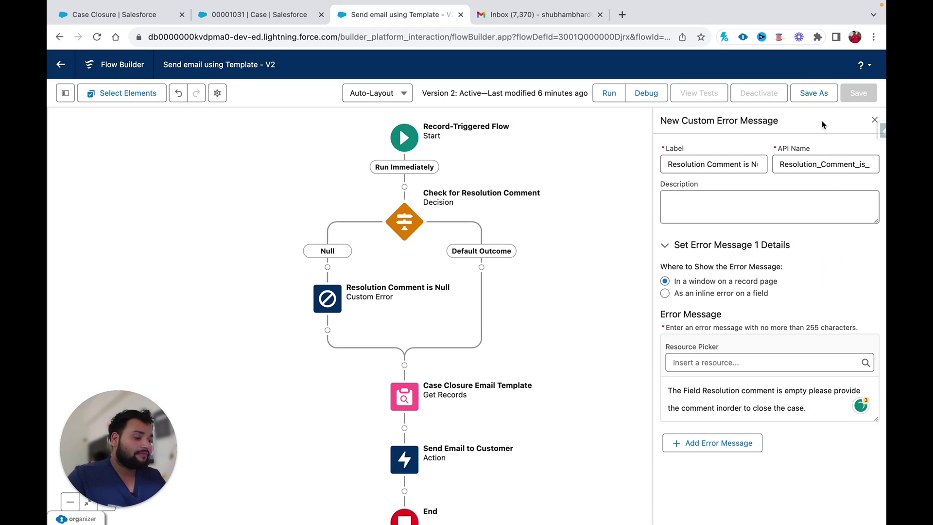
- Save the Send email using Template flow as a new version and activate it
click(815, 94)
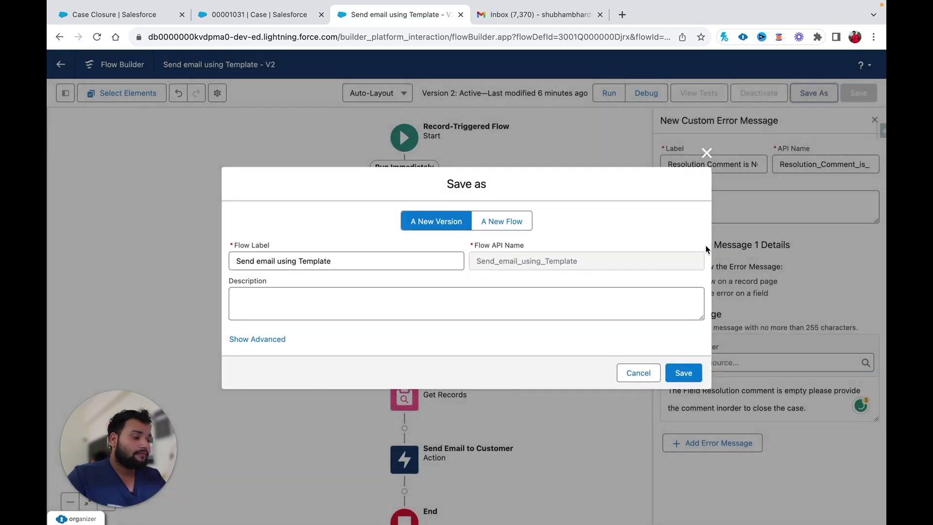
click(683, 372)
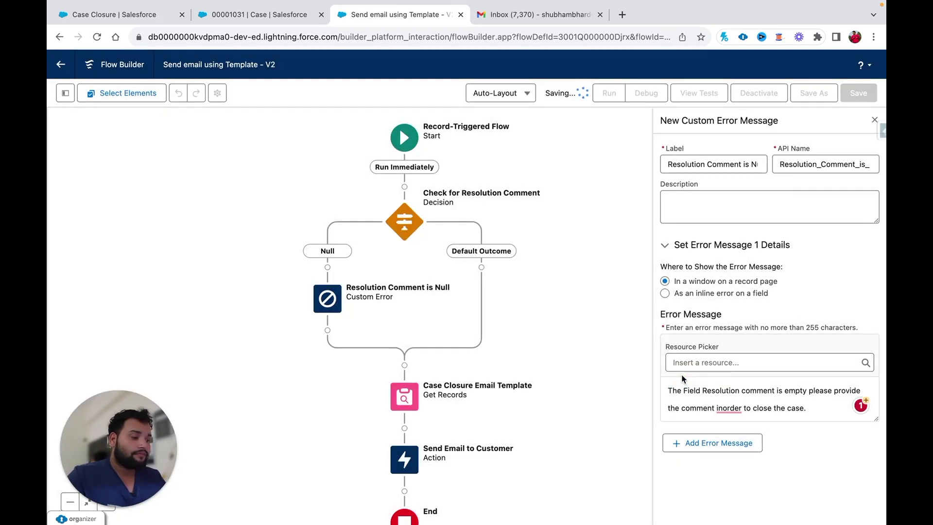
click(763, 94)
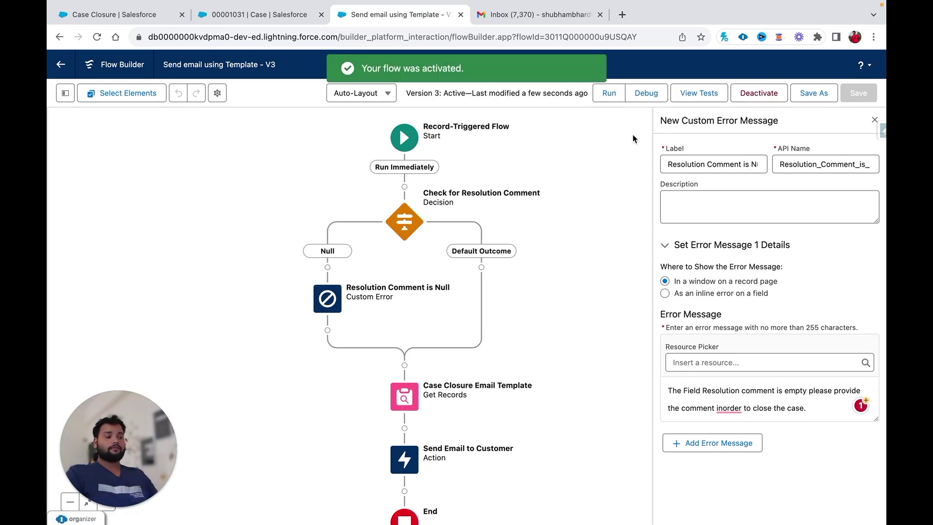
- On the open case record, set Status to Closed with Resolution Comment left blank and try to save the case
click(88, 16)
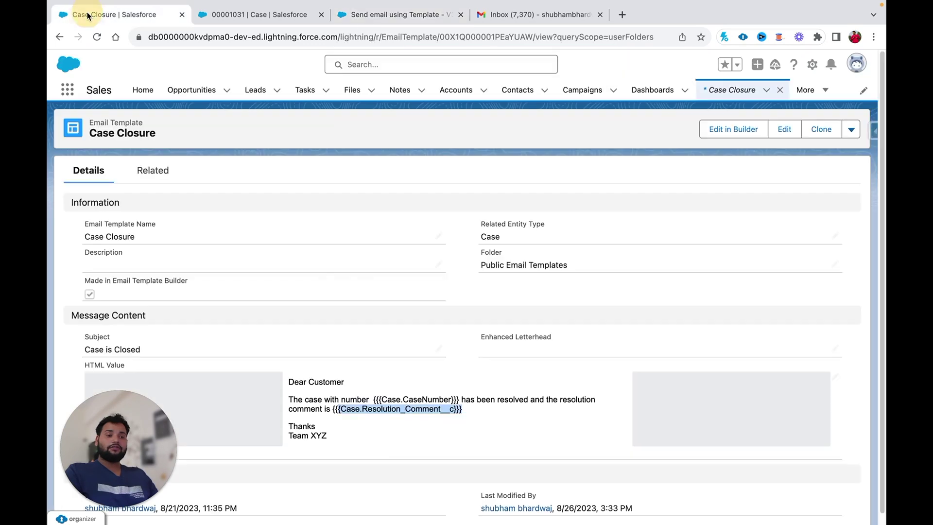
click(203, 15)
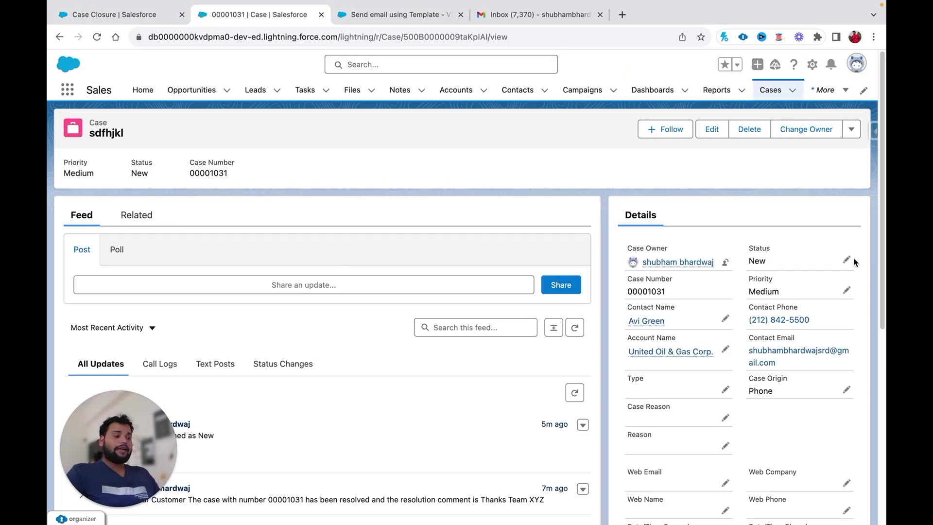
scroll(828, 280, down, 1)
scroll(828, 281, down, 7)
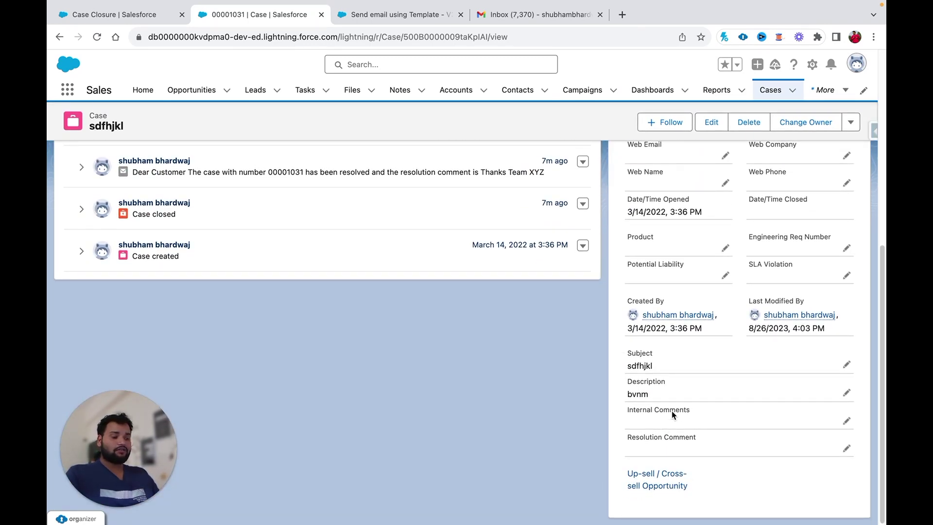
scroll(707, 344, up, 8)
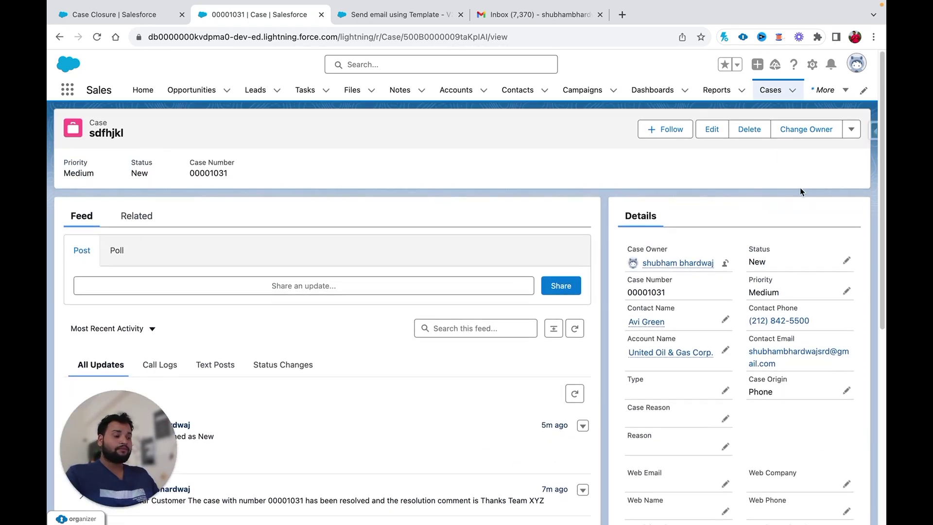
click(848, 262)
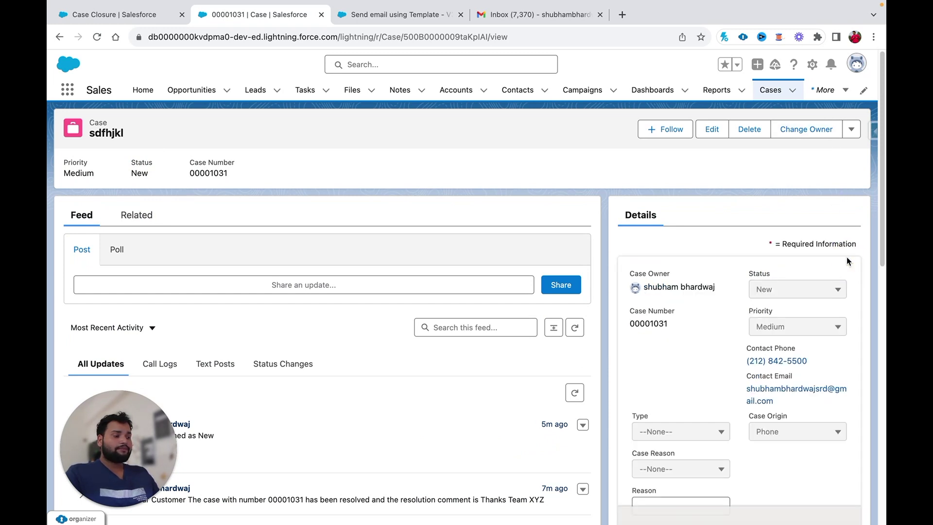
click(797, 289)
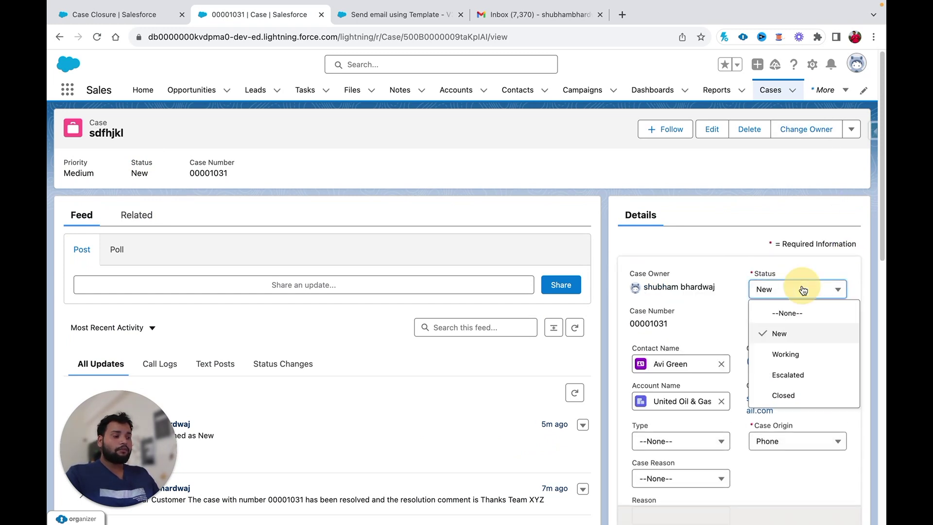
click(782, 395)
click(762, 505)
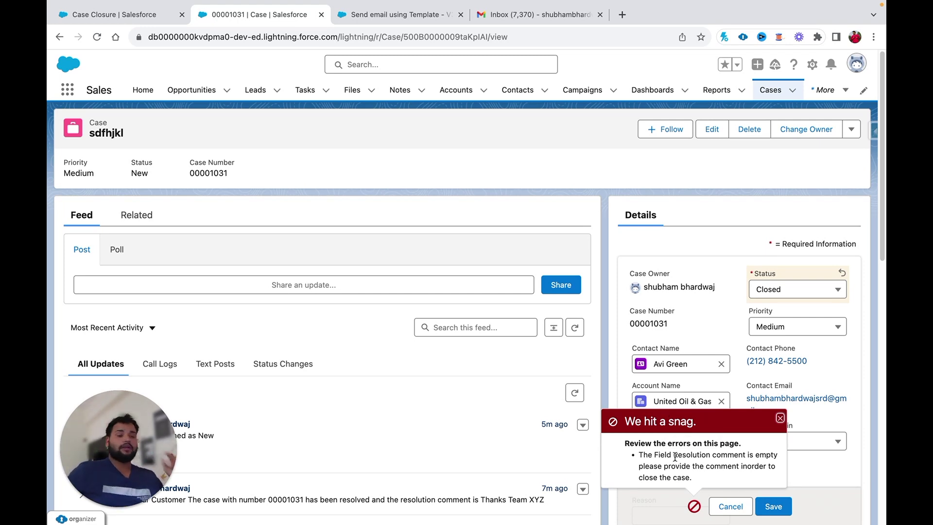
- Back in the flow, make the custom error show as an inline error on the Resolution Comment field
click(400, 17)
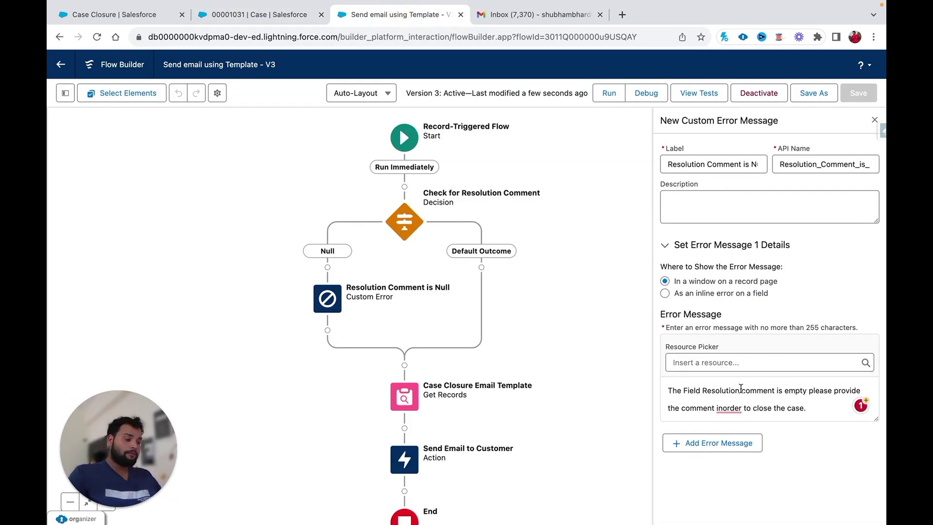
click(665, 293)
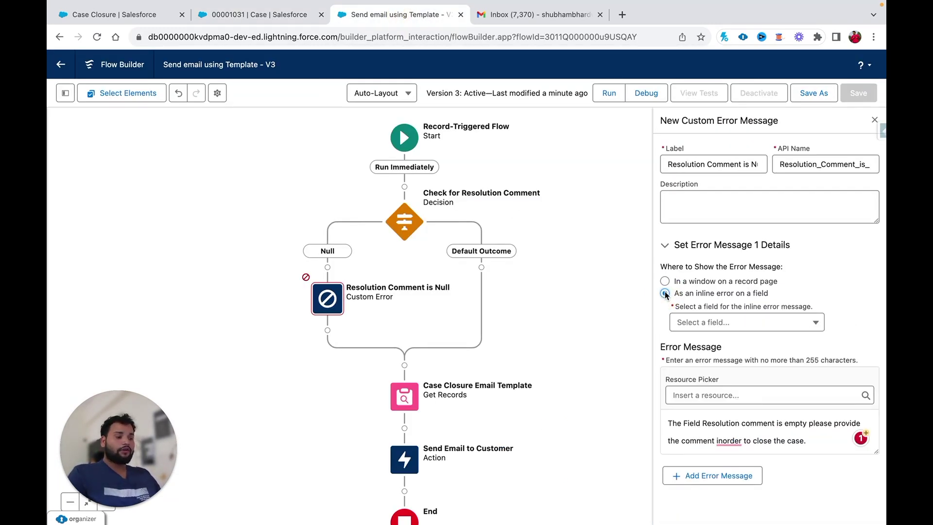
click(698, 323)
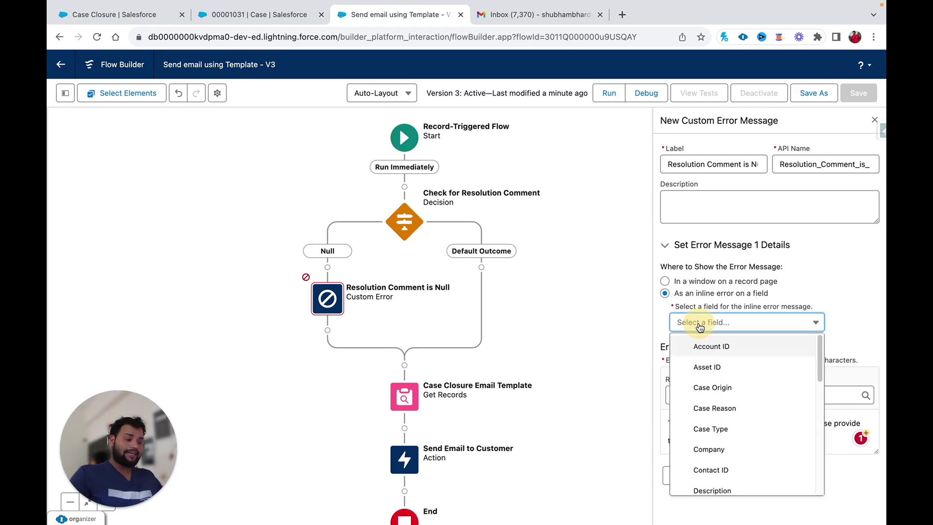
scroll(700, 327, down, 5)
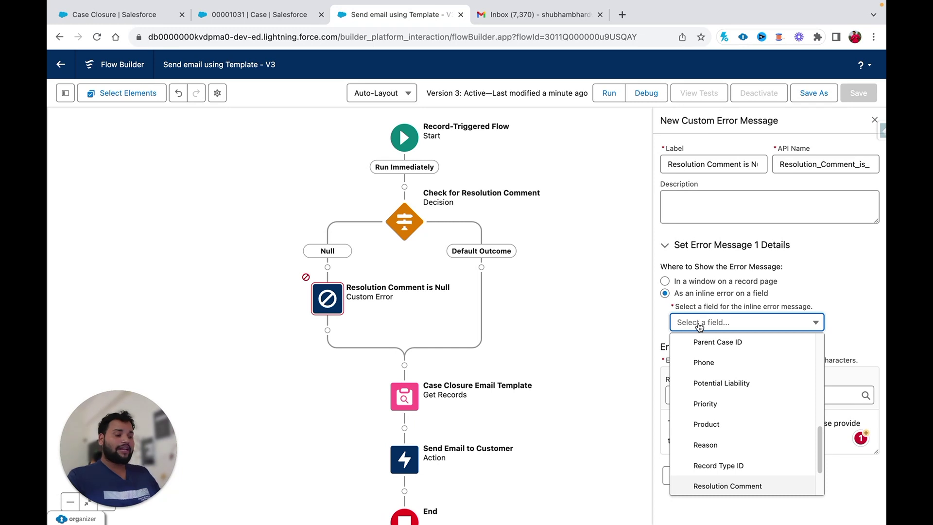
click(720, 484)
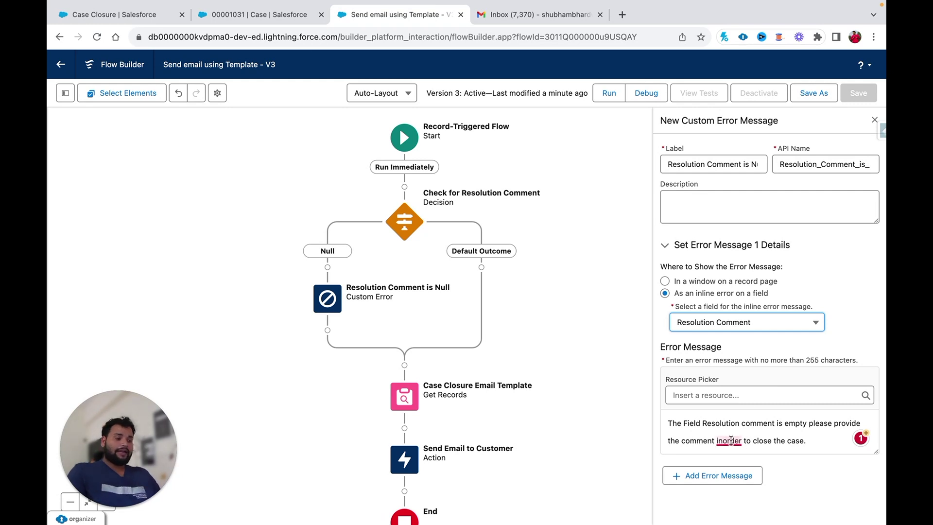
- Shorten the error message to "Please provide the comment in order to close the case."
mouse_move(729, 441)
click(733, 382)
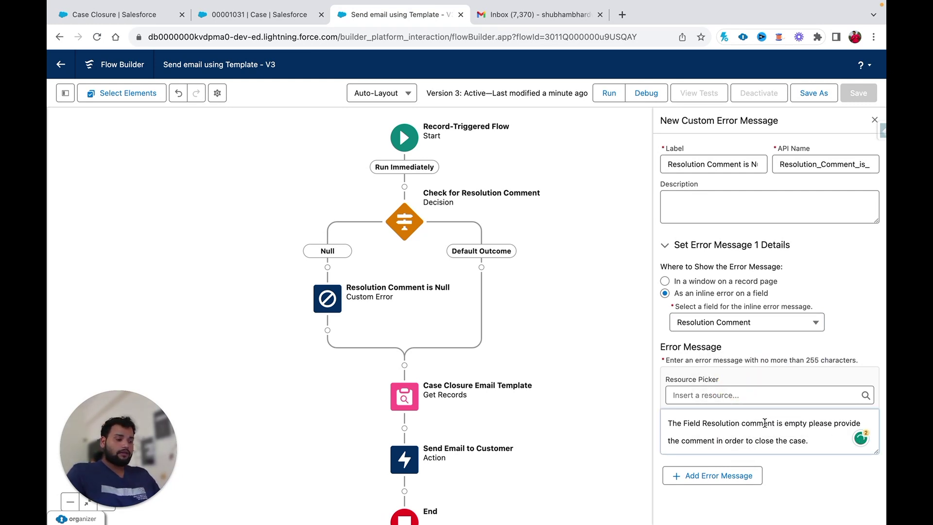
click(794, 425)
shift+click(671, 423)
key(BackSpace)
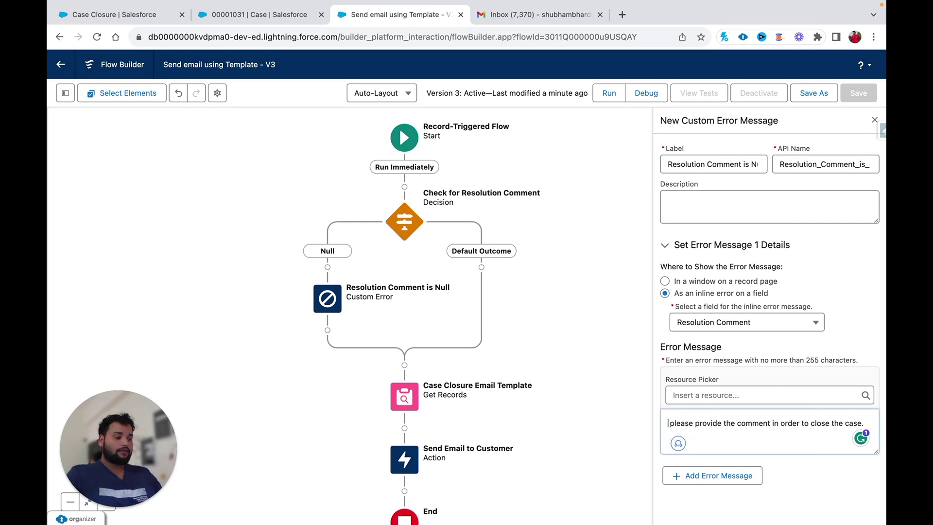
key(Delete)
text(P)
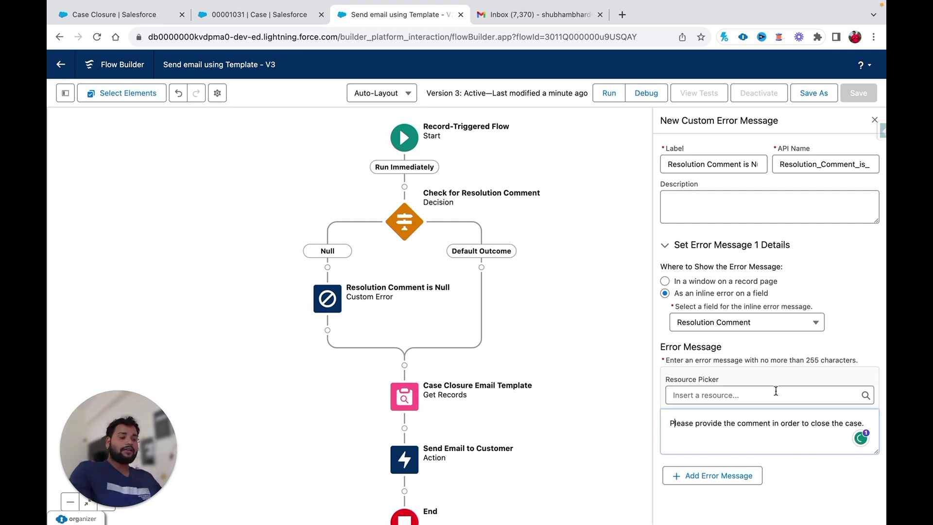
- Save the flow with the inline error as another new version and activate that version
click(811, 93)
click(685, 374)
click(761, 97)
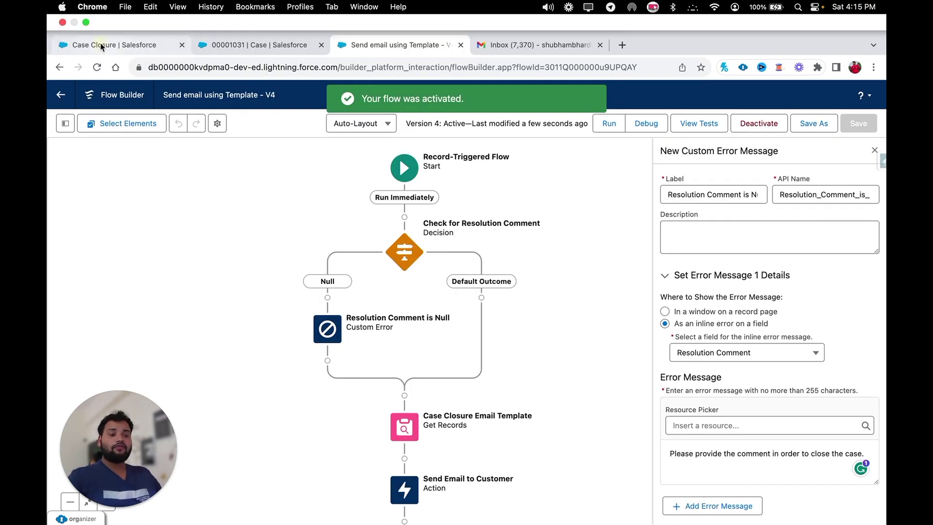
- Return to the case record, try saving it as Closed again, and examine the error on the flagged Resolution Comment field
click(103, 45)
click(258, 44)
click(772, 507)
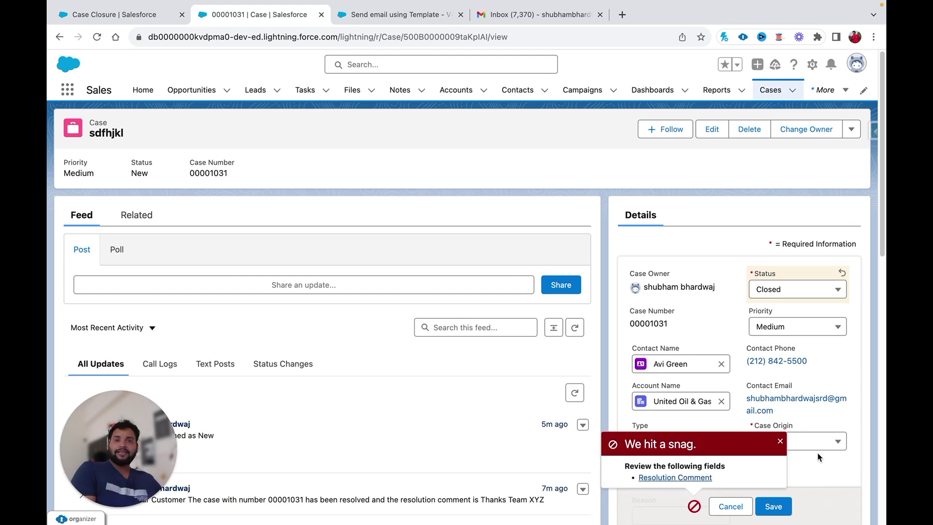
click(673, 479)
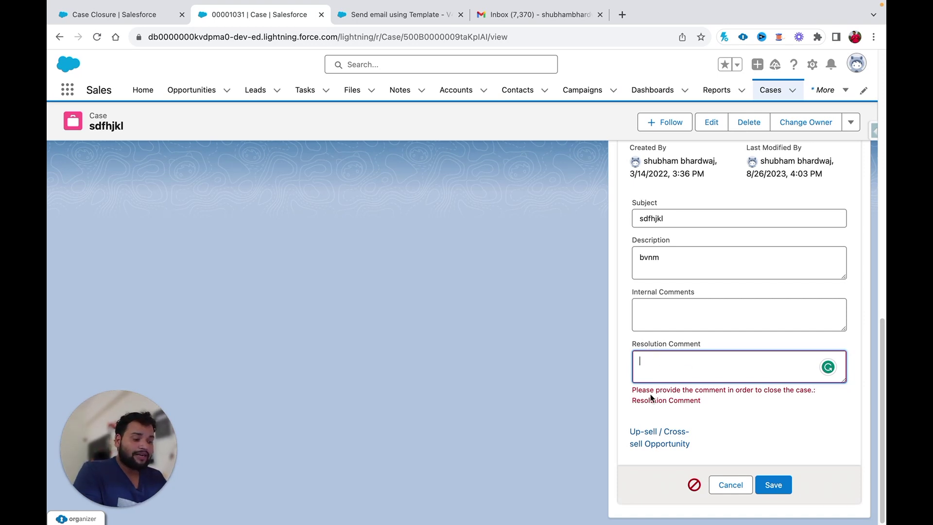
drag(632, 387, 704, 407)
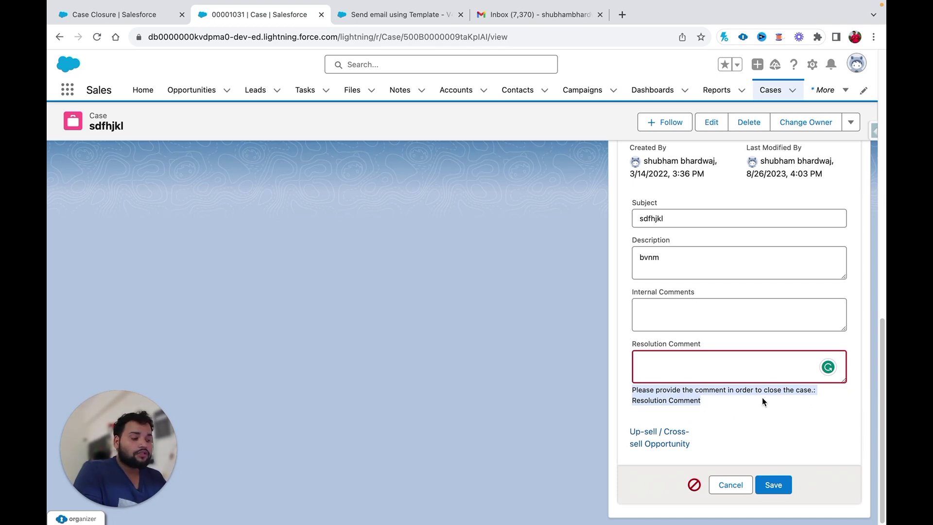
- Enter "Customer Agreed for the exchange of the product." as the Resolution Comment and save the case as Closed
click(691, 370)
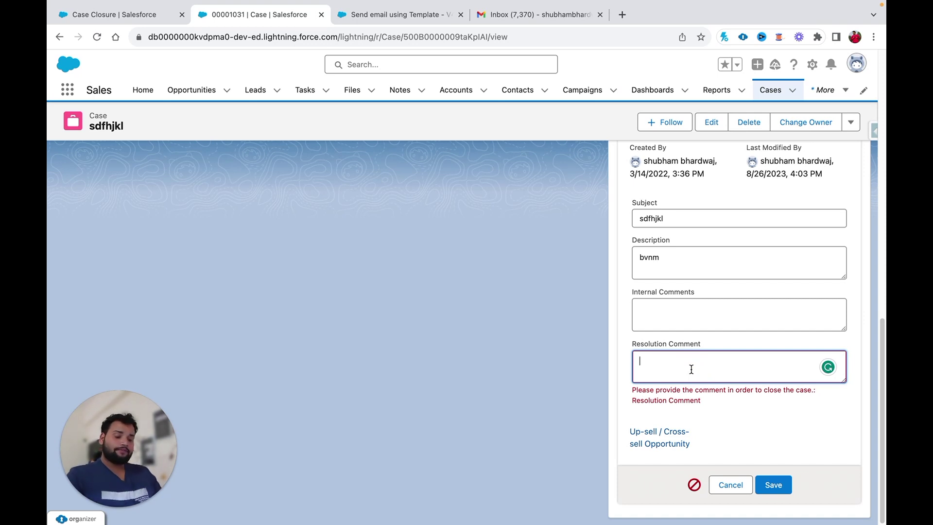
text(Custome)
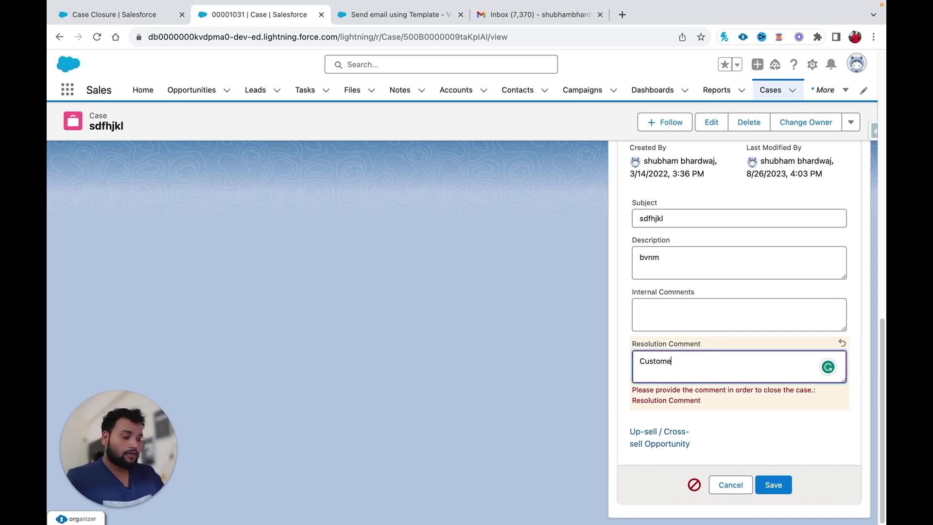
text(r Agree )
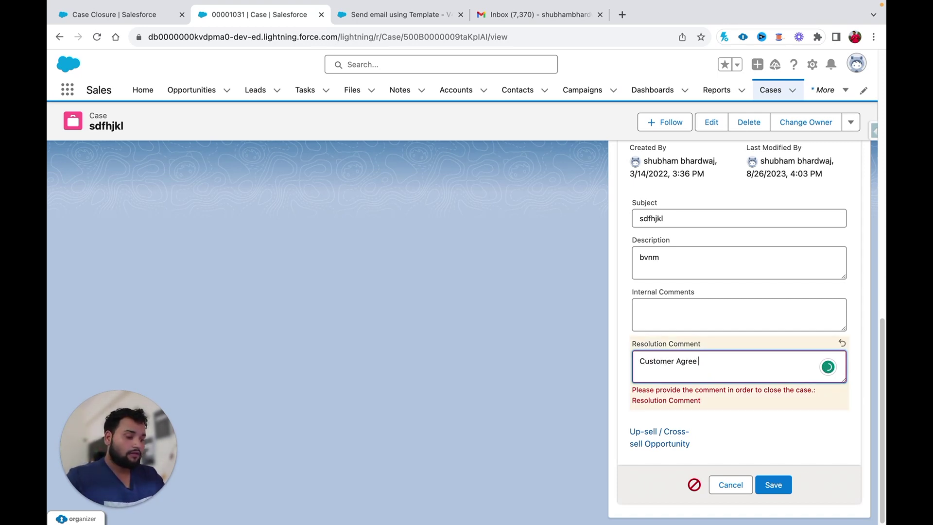
text(vor ed for the exchange )
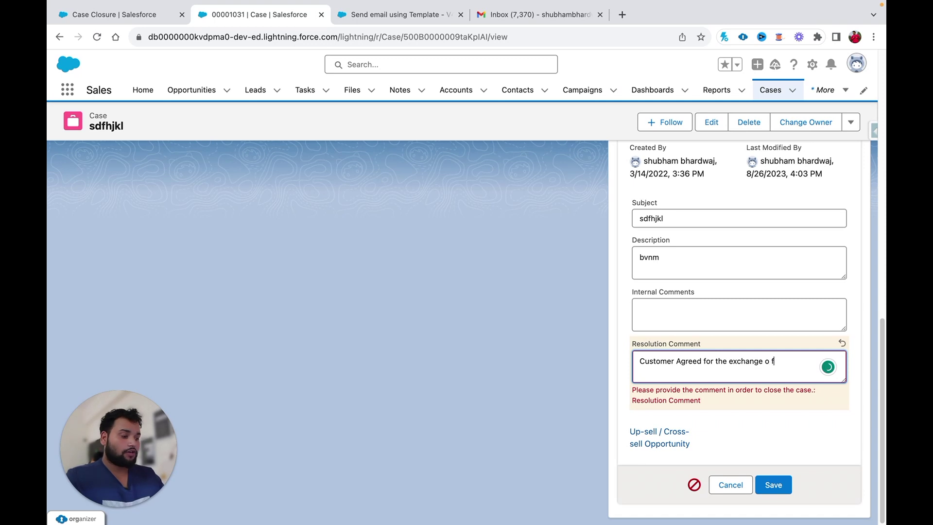
text(of the )
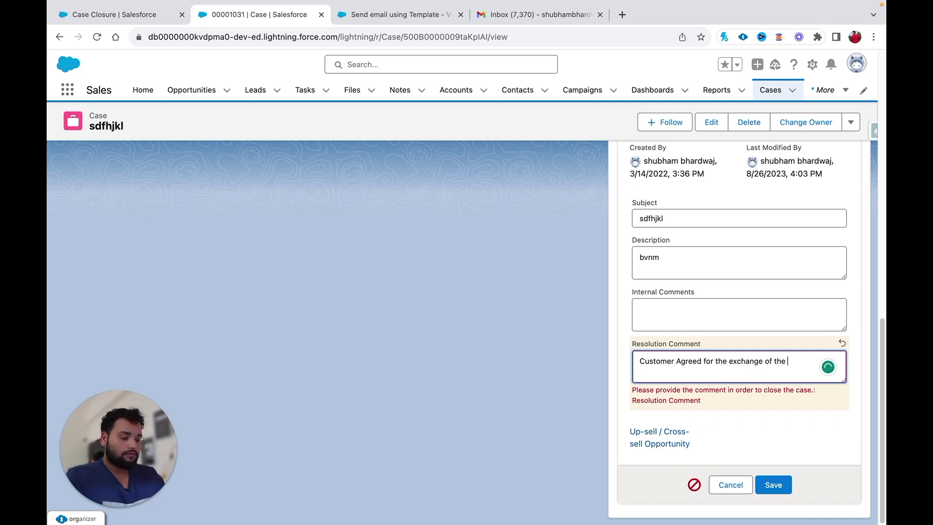
text(product.)
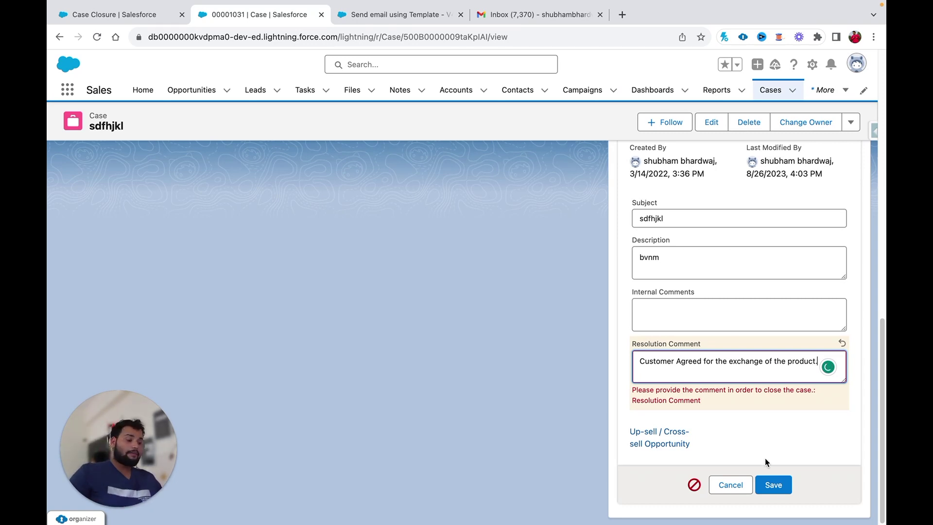
click(773, 484)
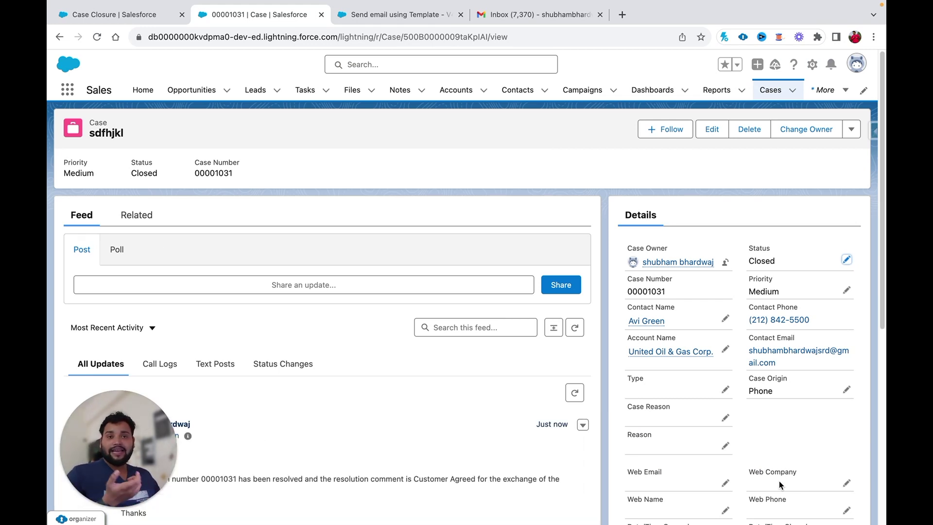
- Examine the resolution email logged in the case feed for the case number and resolution comment
drag(168, 452, 497, 174)
scroll(202, 425, down, 5)
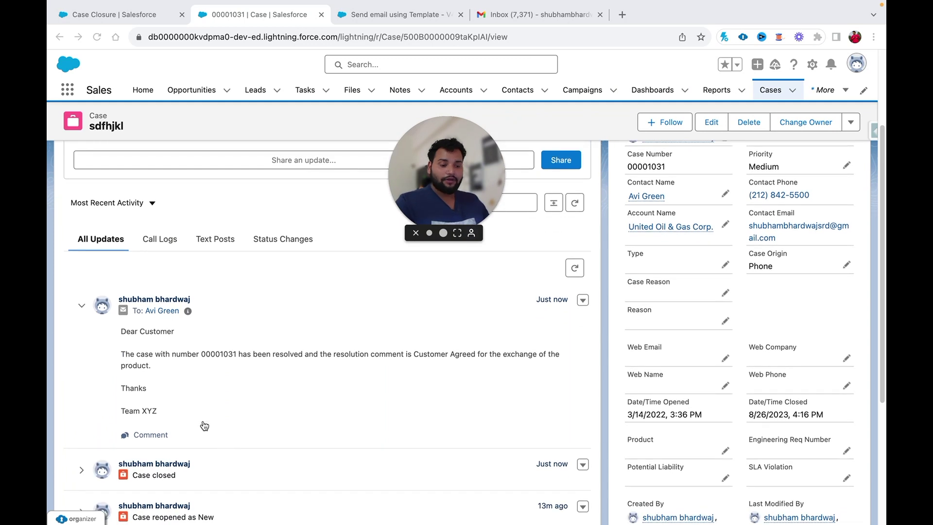
click(132, 346)
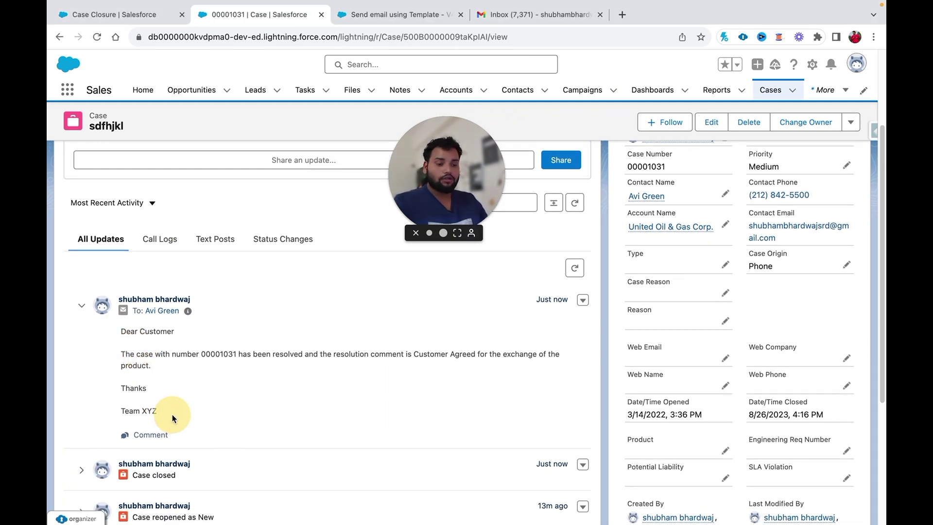